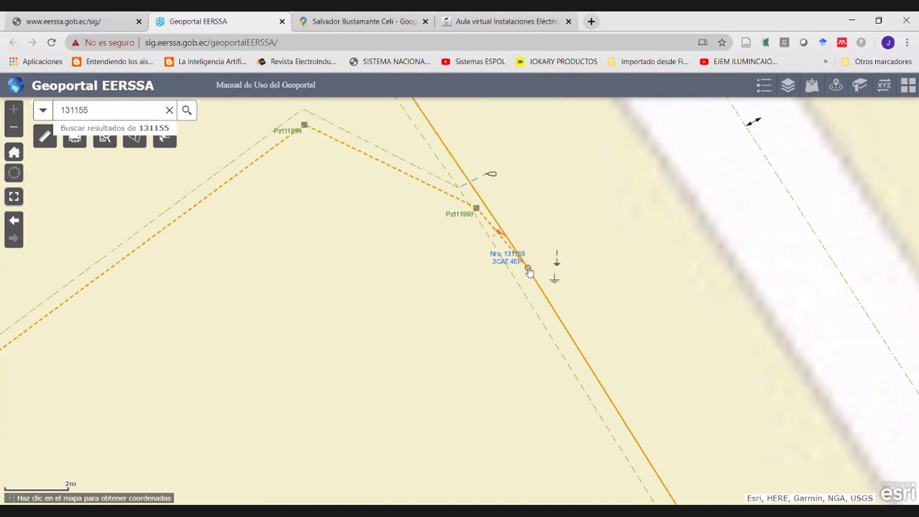
Step: Query the data of pole 131155 on the Geoportal EERSSA map
click(528, 271)
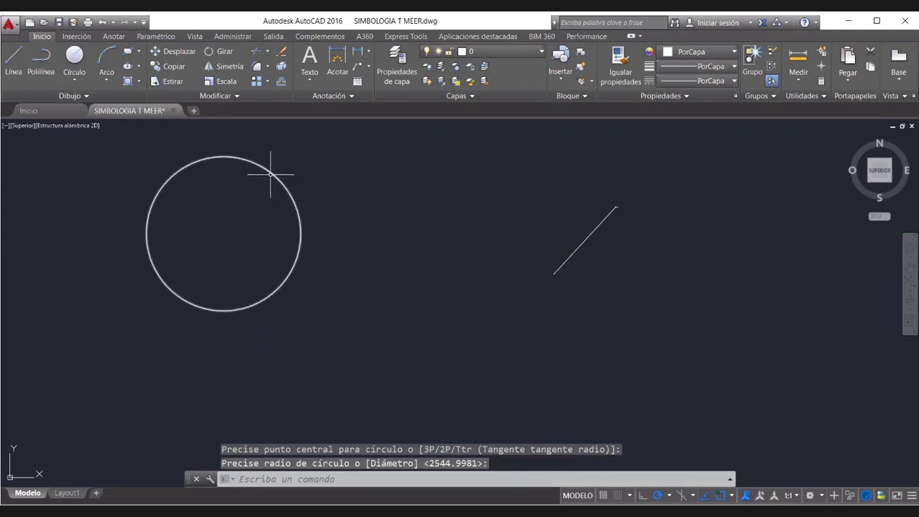
Step: In AutoCAD, edit the properties of the drawn circle and set its centre X coordinate to 698491
click(270, 173)
right_click(270, 173)
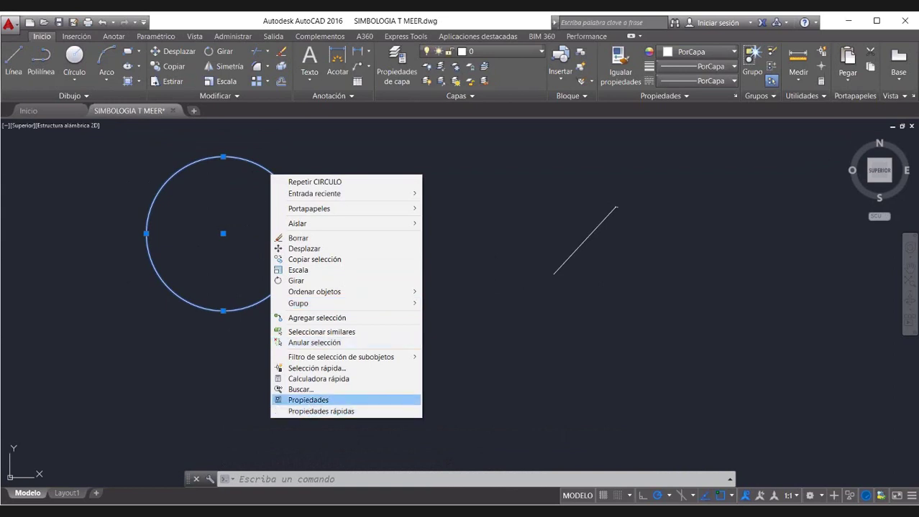
click(310, 400)
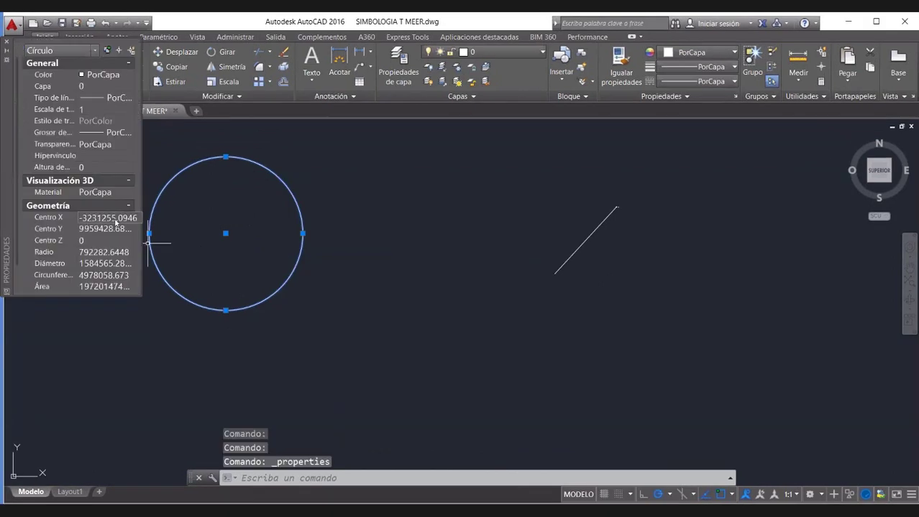
click(113, 218)
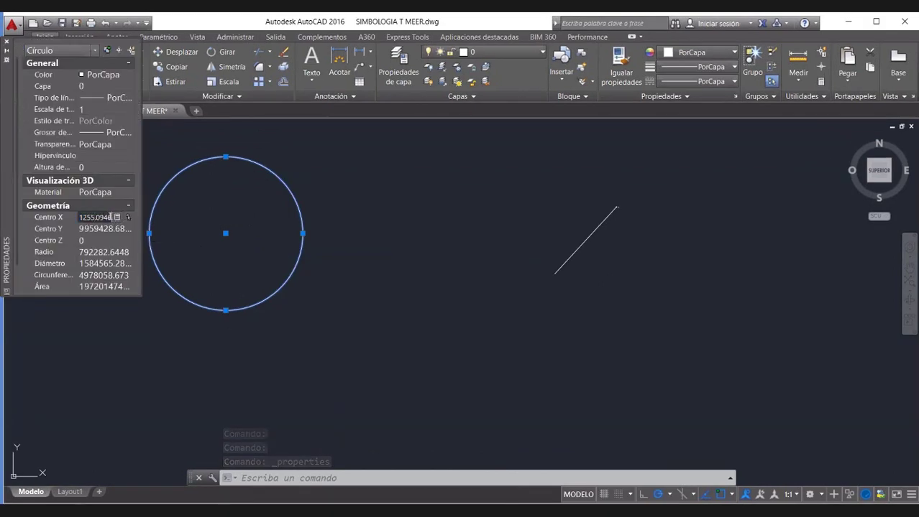
key(BackSpace)
key(BackSpace)
key(BackSpace)
key(BackSpace)
key(BackSpace)
key(BackSpace)
key(BackSpace)
key(BackSpace)
key(BackSpace)
key(BackSpace)
key(BackSpace)
key(BackSpace)
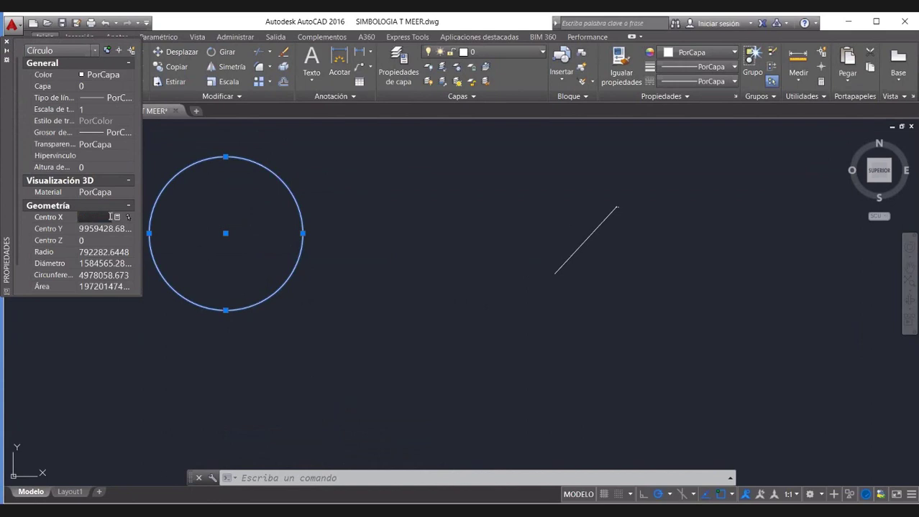
text(698491)
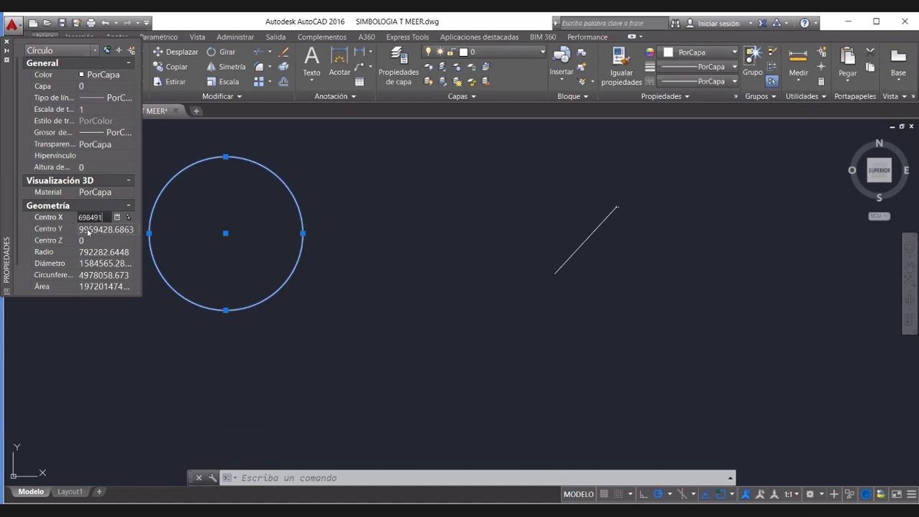
Step: Set the circle's centre Y coordinate to 956243
click(88, 230)
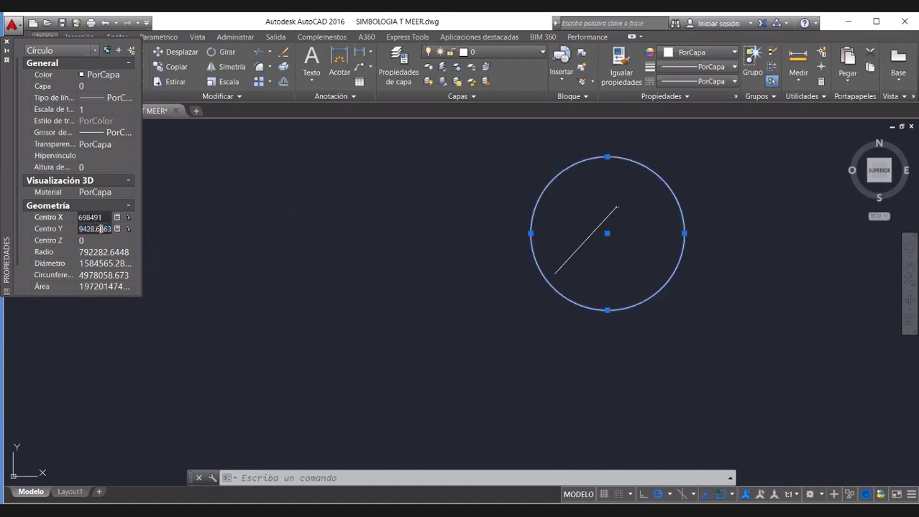
click(98, 229)
key(BackSpace)
key(BackSpace)
key(BackSpace)
key(BackSpace)
key(BackSpace)
key(BackSpace)
key(Delete)
key(Delete)
key(Delete)
text(956243)
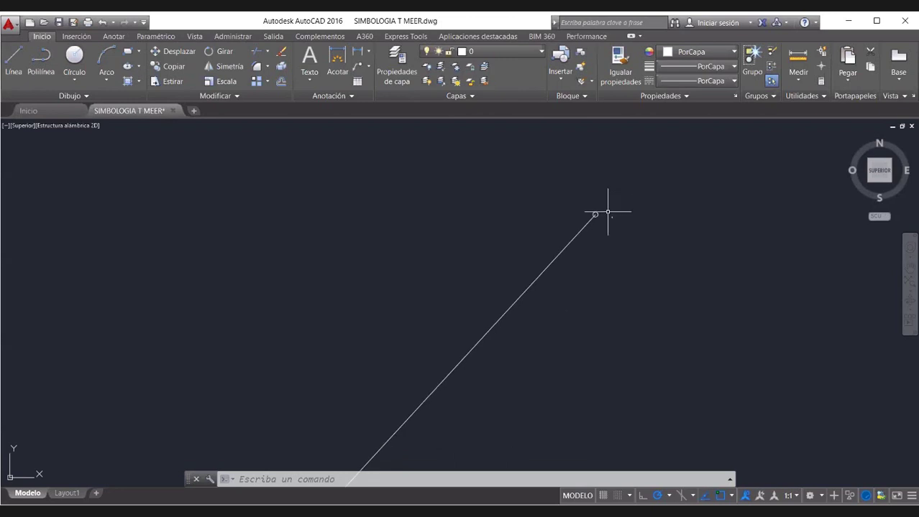
Step: Delete the circle around the diagonal line's upper end and undo the deletion
scroll(686, 184, up, 3)
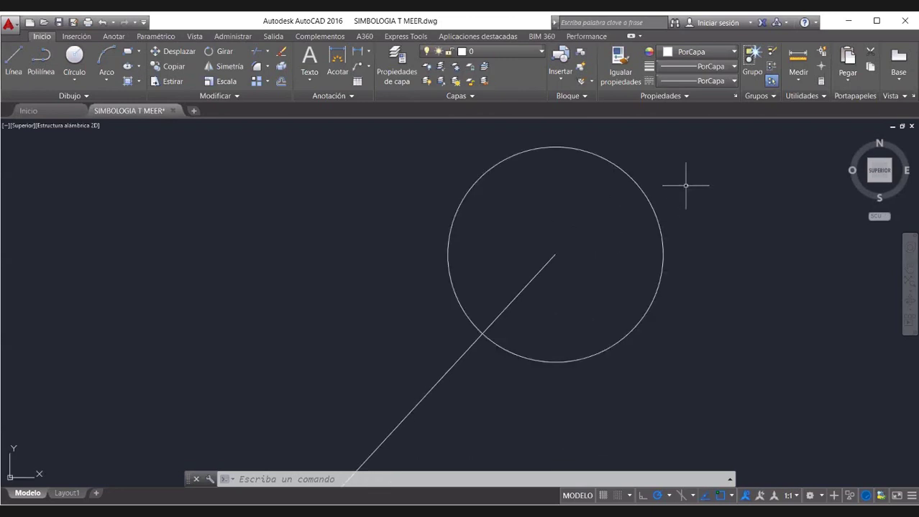
click(635, 184)
key(Delete)
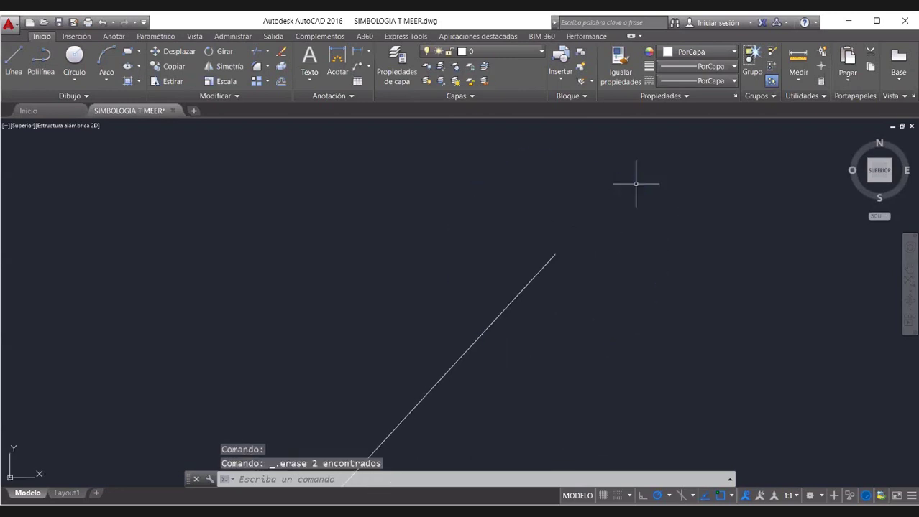
key(ctrl+z)
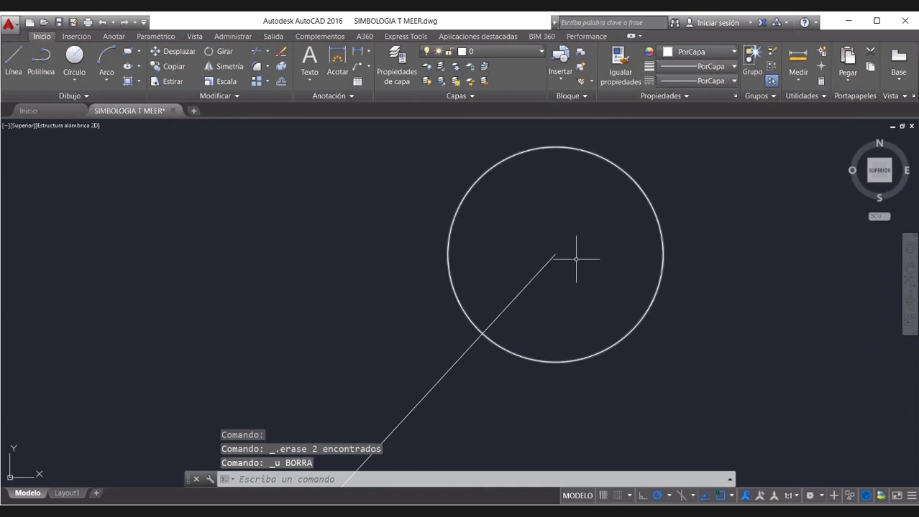
Step: Delete the diagonal line that ends at the circle's centre
click(529, 279)
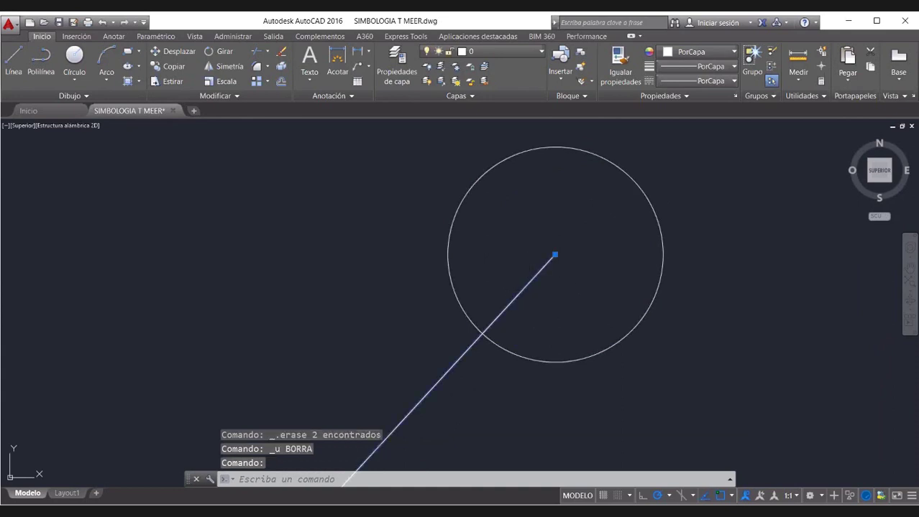
key(Delete)
scroll(186, 268, down, 4)
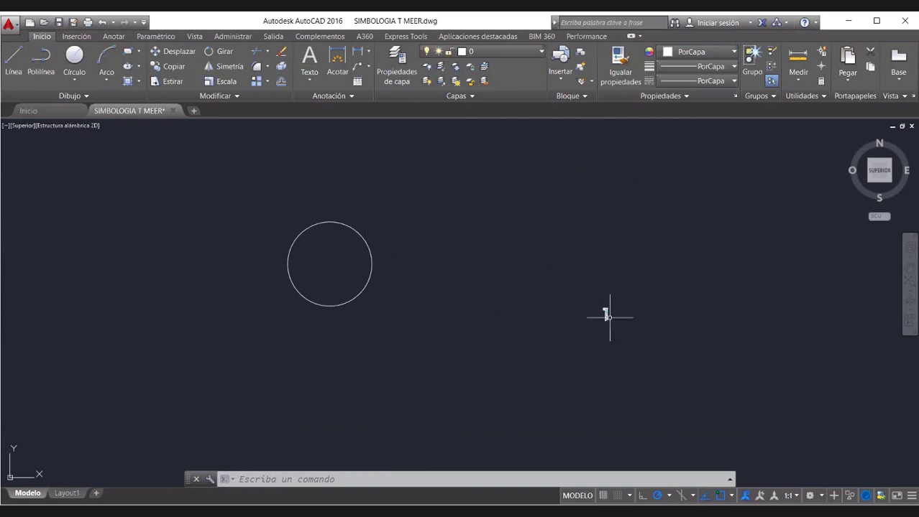
Step: Copy the existing "Poste Hormigón Armado" symbol from the smaller SIMBOLOGÍA table
scroll(600, 311, up, 5)
scroll(579, 281, up, 8)
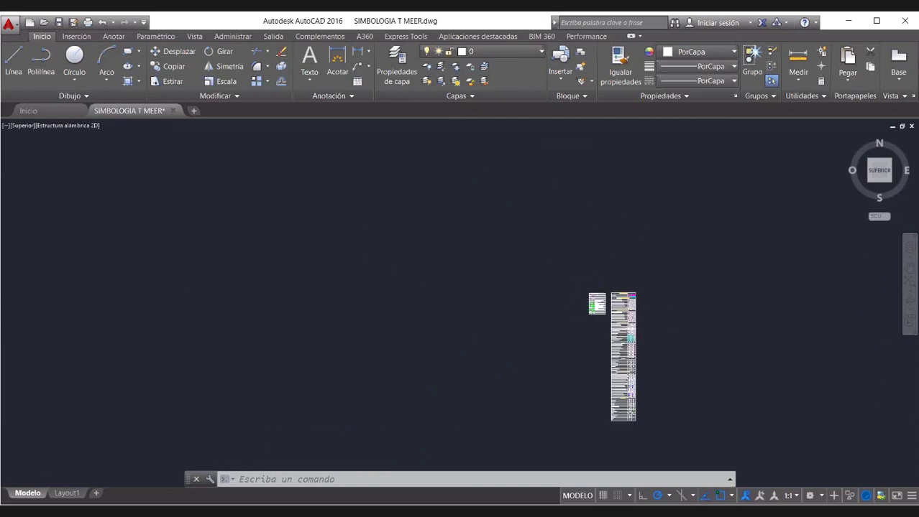
scroll(554, 270, up, 2)
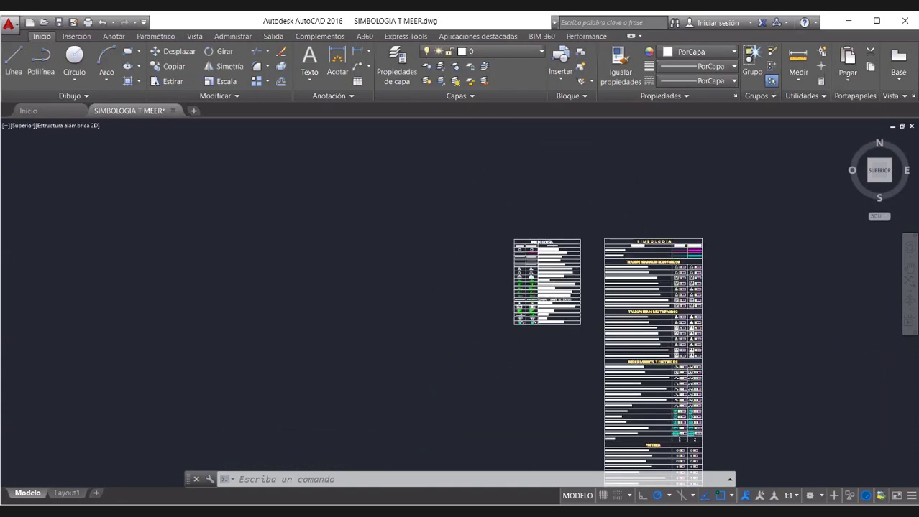
scroll(556, 269, up, 2)
scroll(559, 263, up, 2)
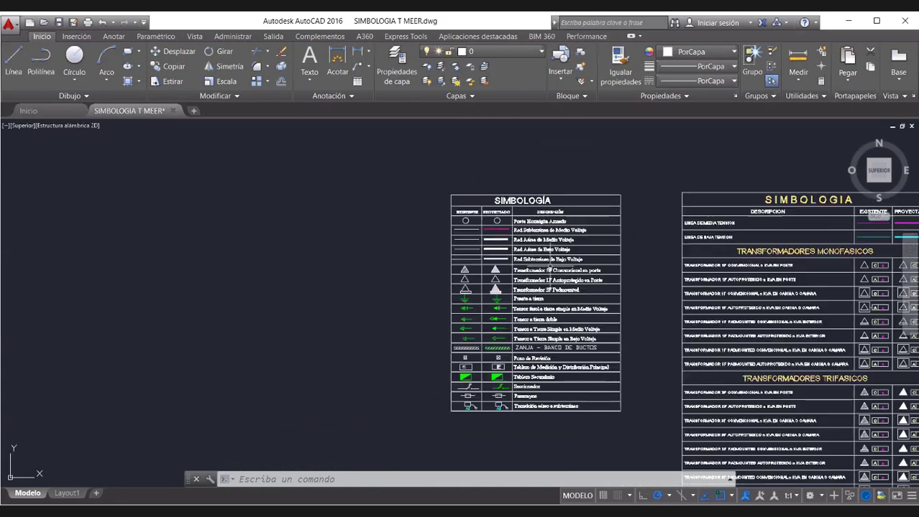
scroll(321, 207, down, 2)
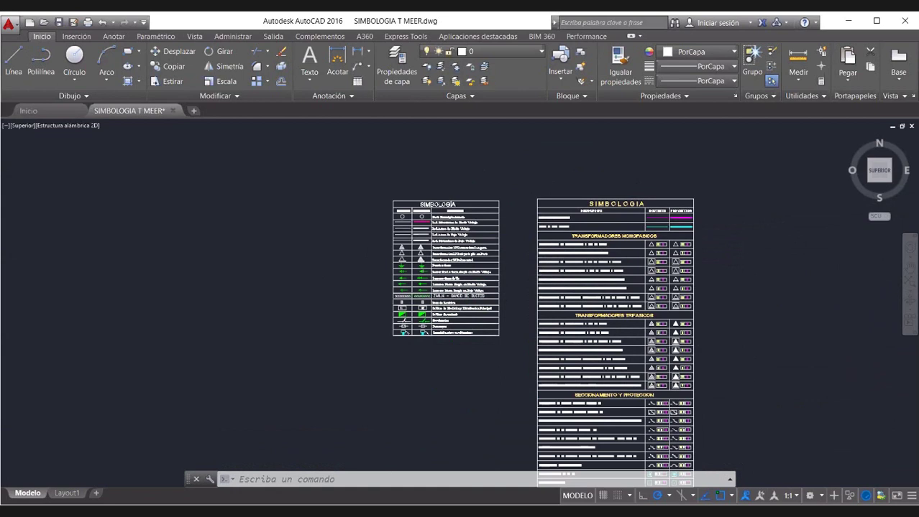
scroll(429, 228, up, 2)
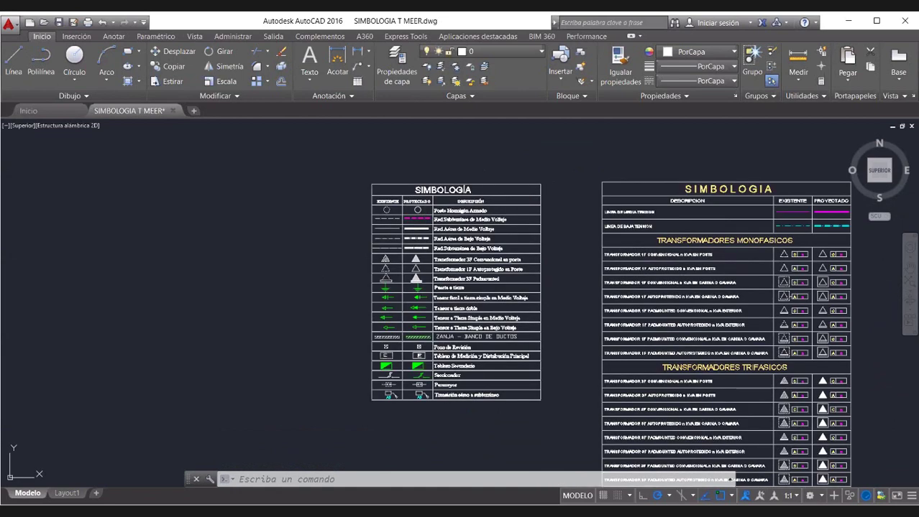
scroll(421, 213, up, 5)
scroll(300, 220, down, 2)
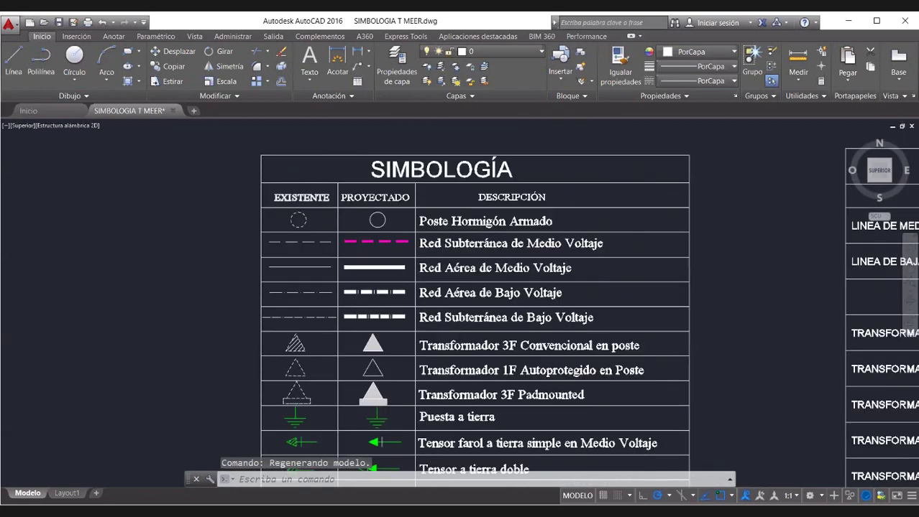
scroll(301, 220, up, 2)
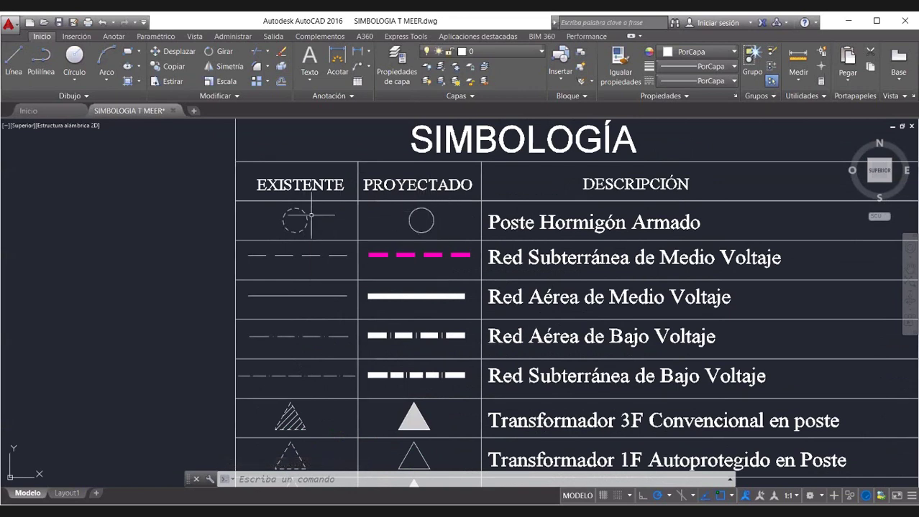
click(304, 214)
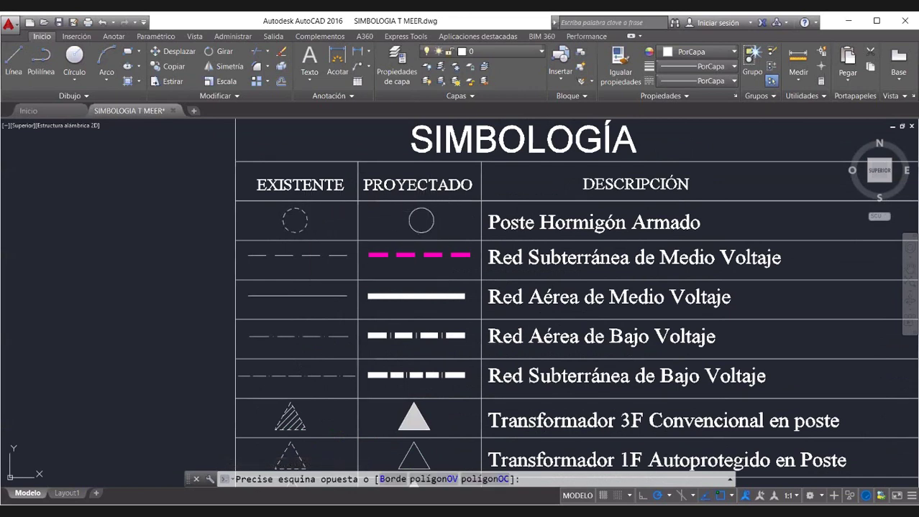
click(295, 213)
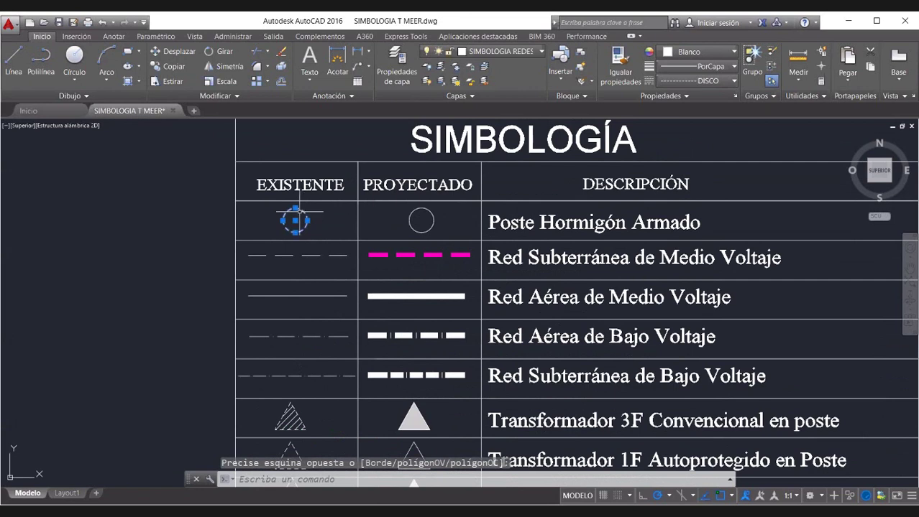
key(ctrl+c)
Step: Paste the copied pole symbol inside the large circle, slightly above its centre
scroll(606, 268, down, 6)
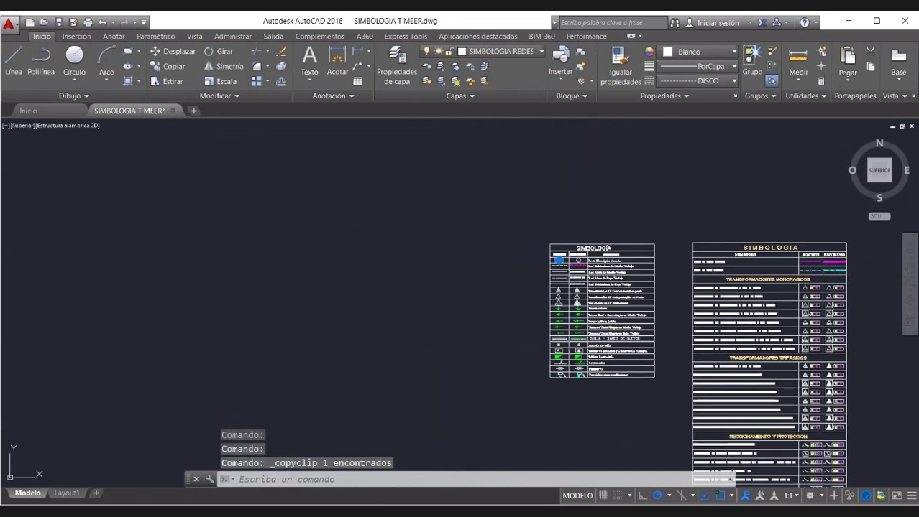
scroll(205, 195, up, 6)
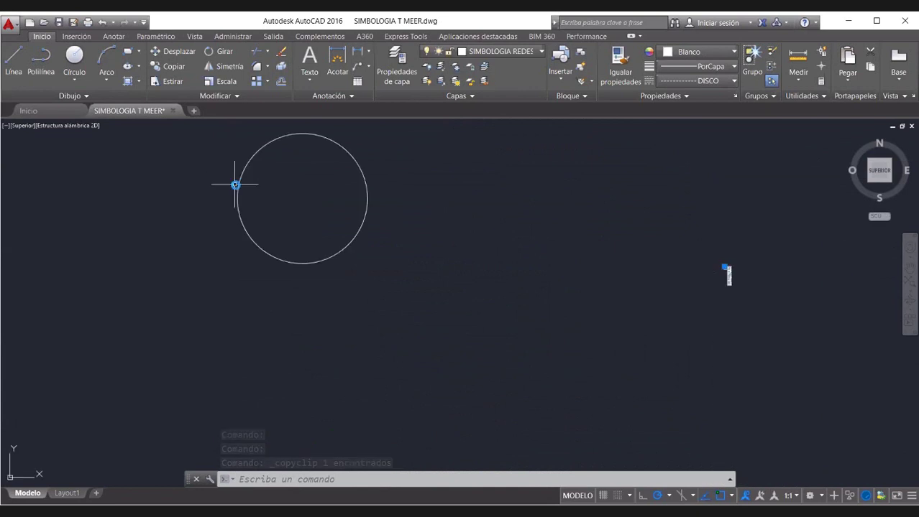
key(ctrl+v)
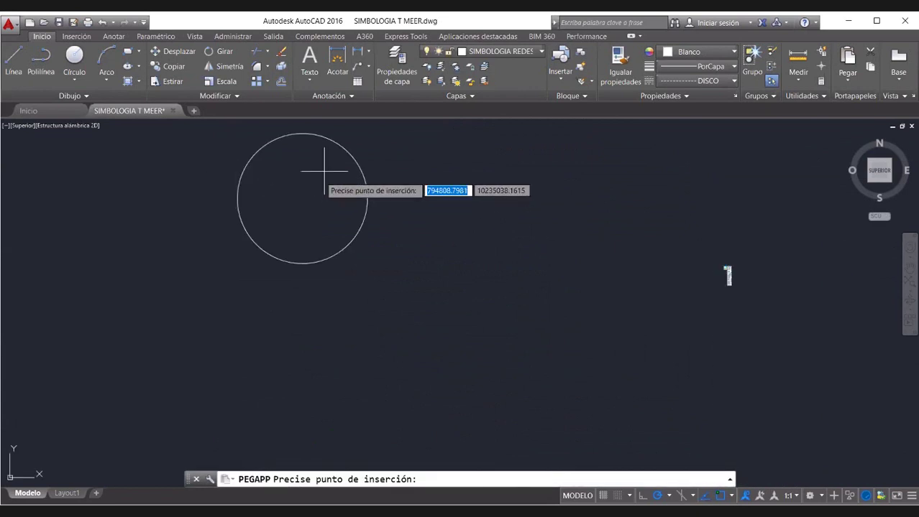
click(306, 185)
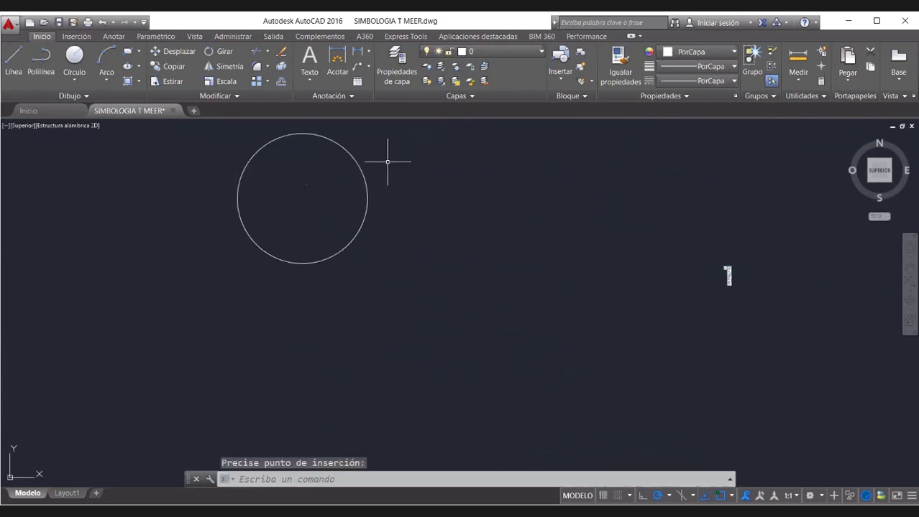
Step: Draw a nearly horizontal line from the large circle's centre to a point beyond its right edge
scroll(310, 183, up, 6)
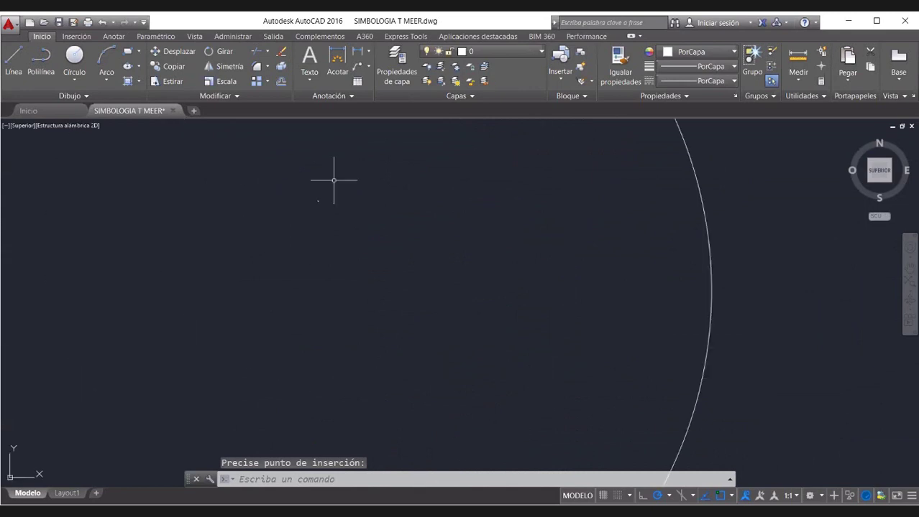
scroll(328, 205, down, 4)
scroll(328, 207, down, 2)
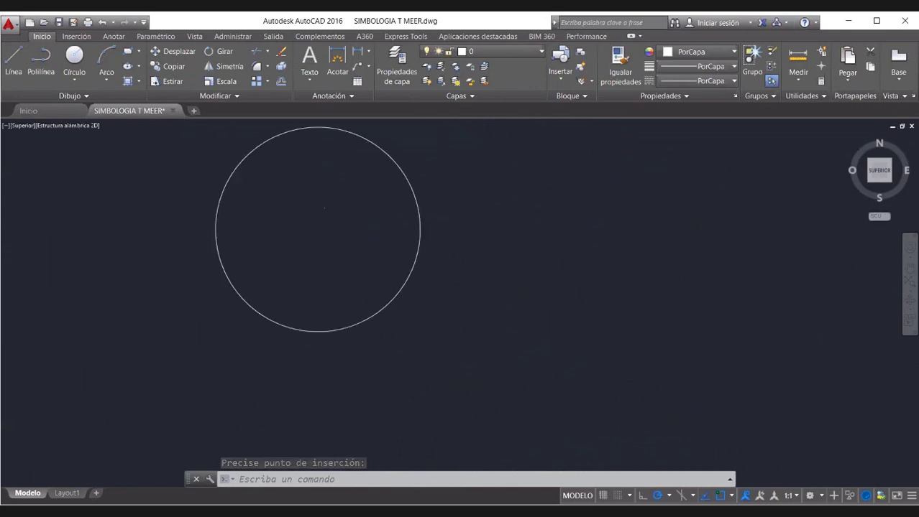
scroll(327, 205, up, 7)
scroll(318, 219, down, 2)
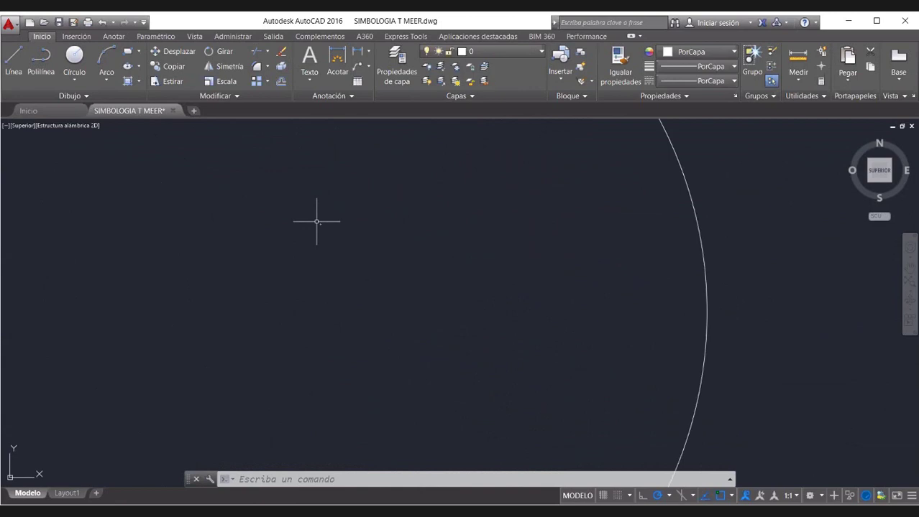
scroll(316, 222, down, 2)
text(l)
key(Return)
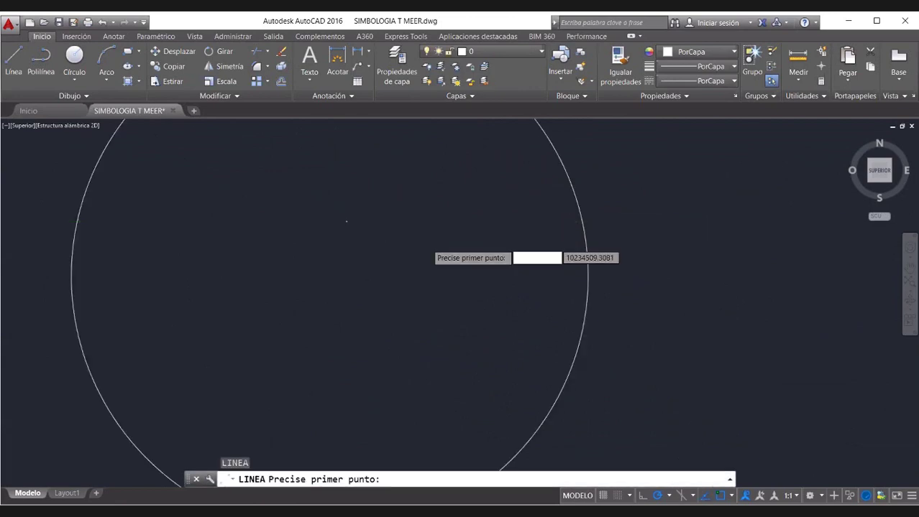
scroll(431, 216, down, 4)
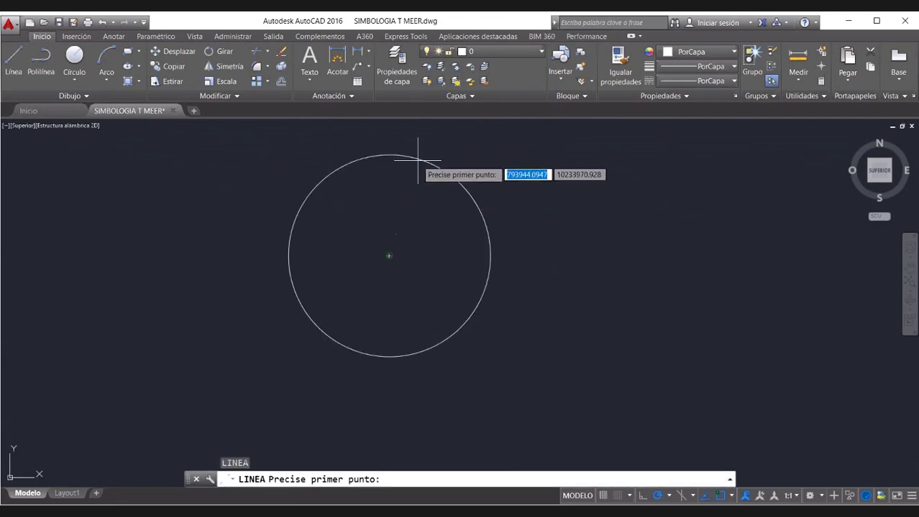
click(387, 257)
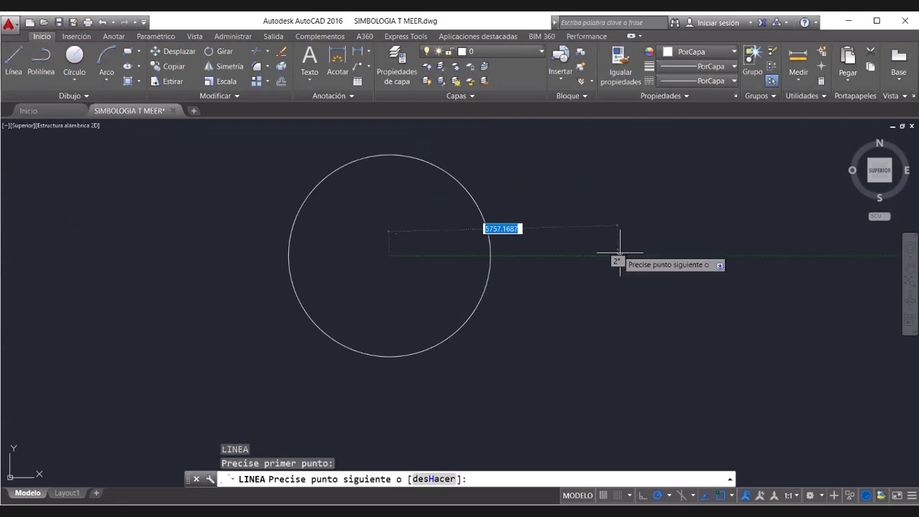
click(662, 267)
key(Escape)
Step: Move the pasted pole symbol onto the line's starting endpoint at the large circle's centre
scroll(396, 246, up, 5)
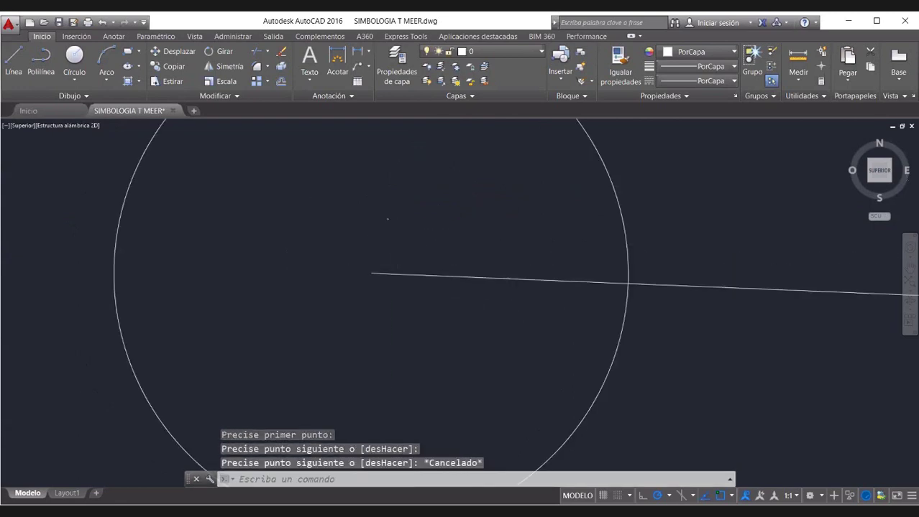
click(385, 226)
click(416, 304)
right_click(363, 194)
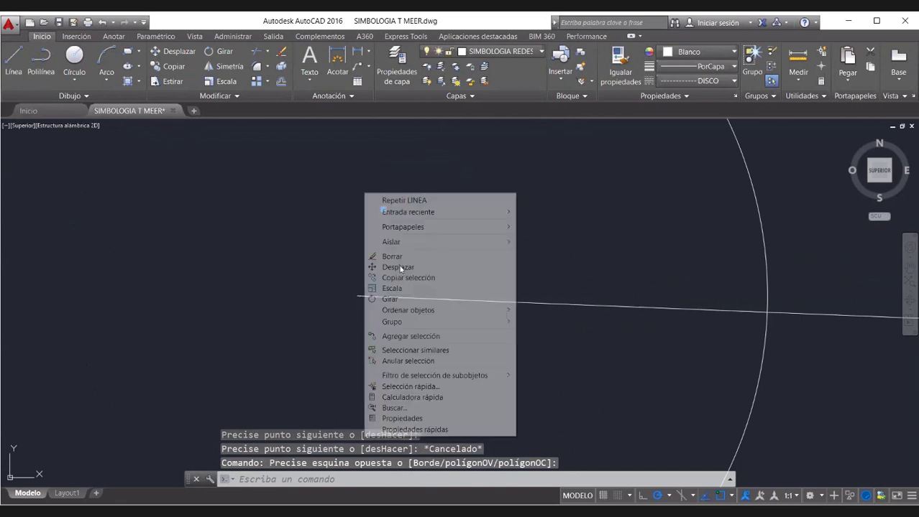
click(397, 267)
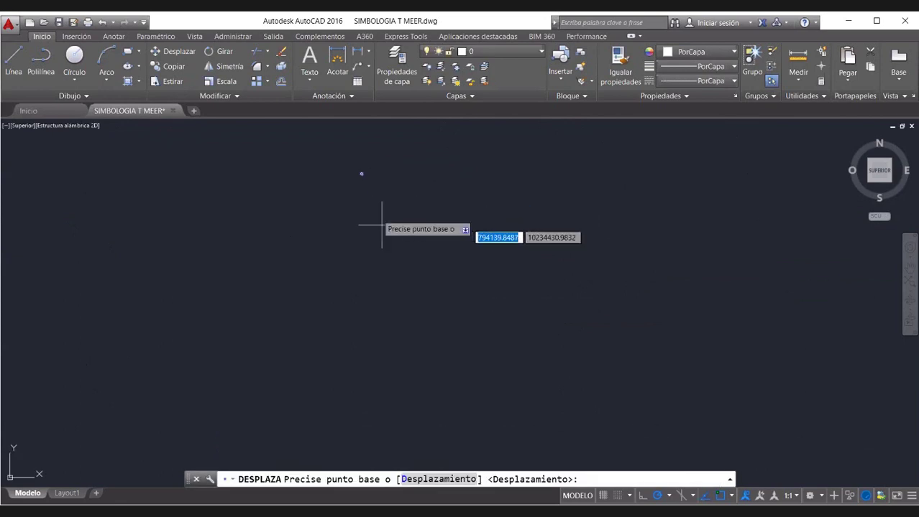
click(369, 171)
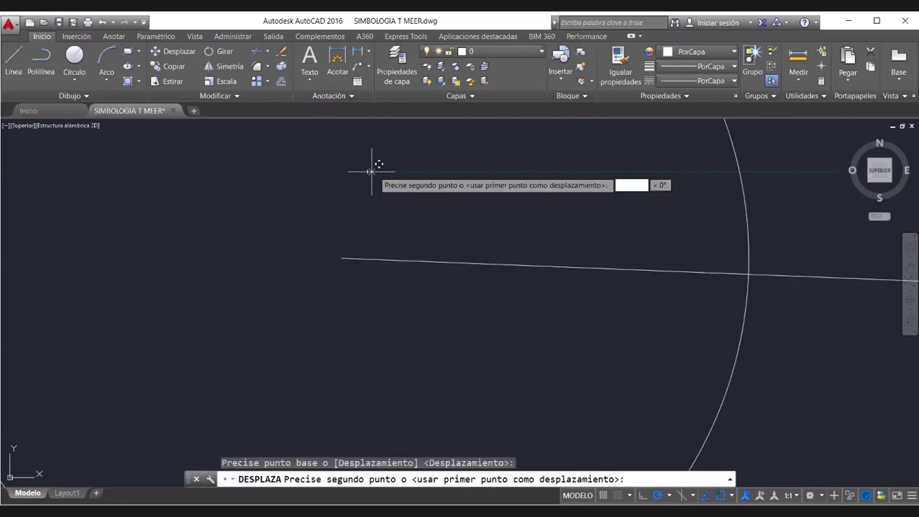
click(343, 257)
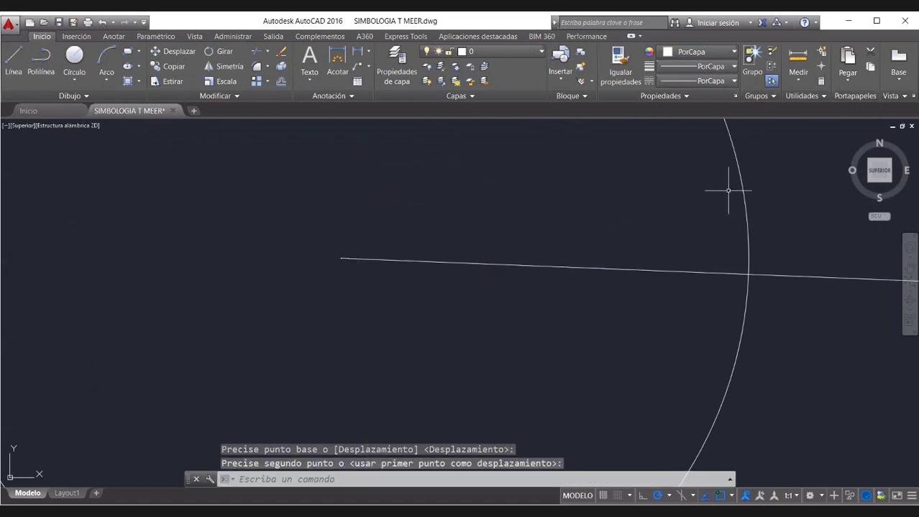
Step: Delete the large circle around the pole symbol
key(Escape)
click(735, 160)
key(Delete)
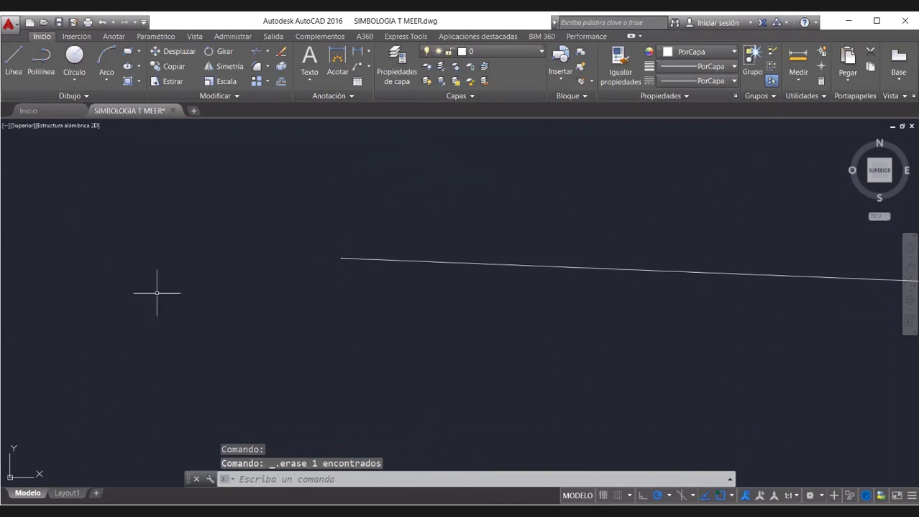
Step: Move both SIMBOLOGÍA tables close to the line, just above its starting end
scroll(341, 247, up, 1)
scroll(328, 242, up, 2)
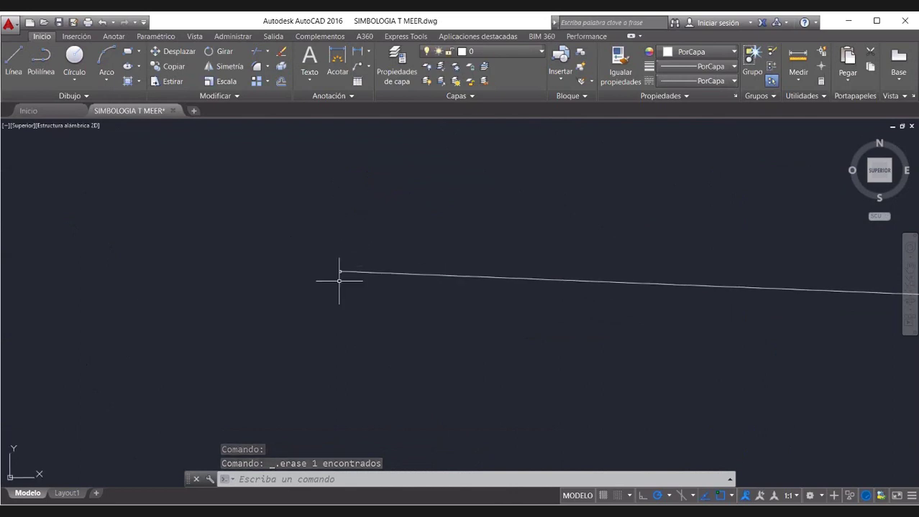
scroll(245, 239, down, 4)
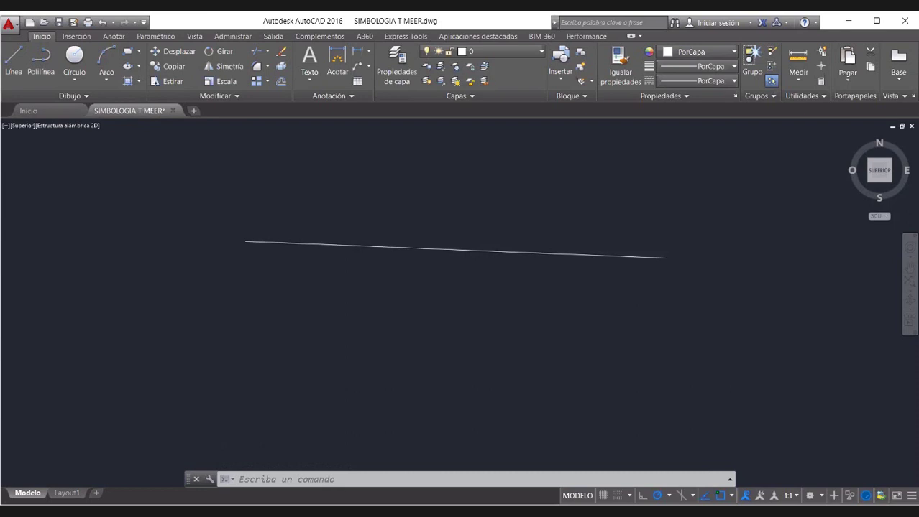
click(661, 337)
click(603, 263)
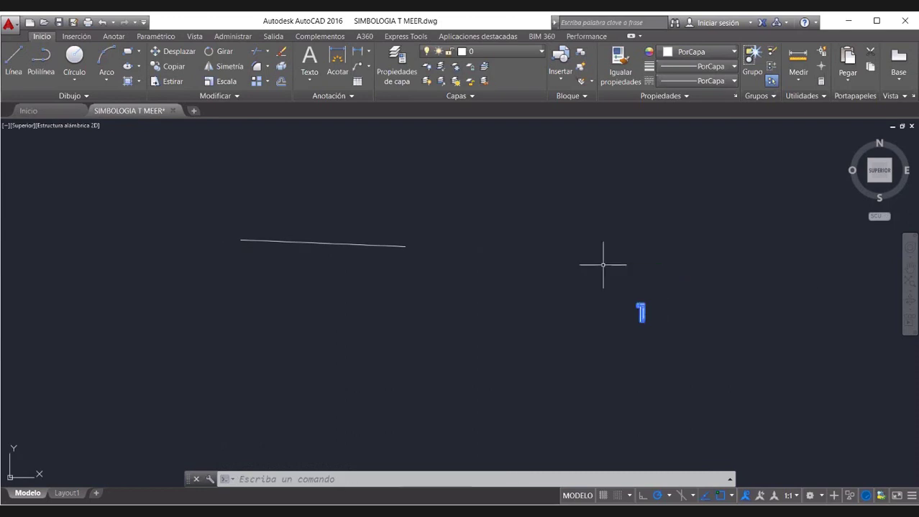
right_click(603, 265)
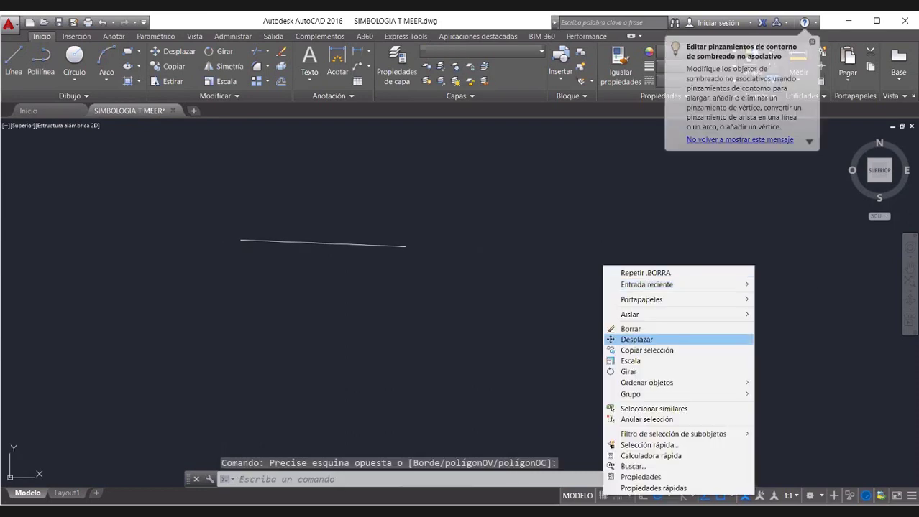
click(636, 339)
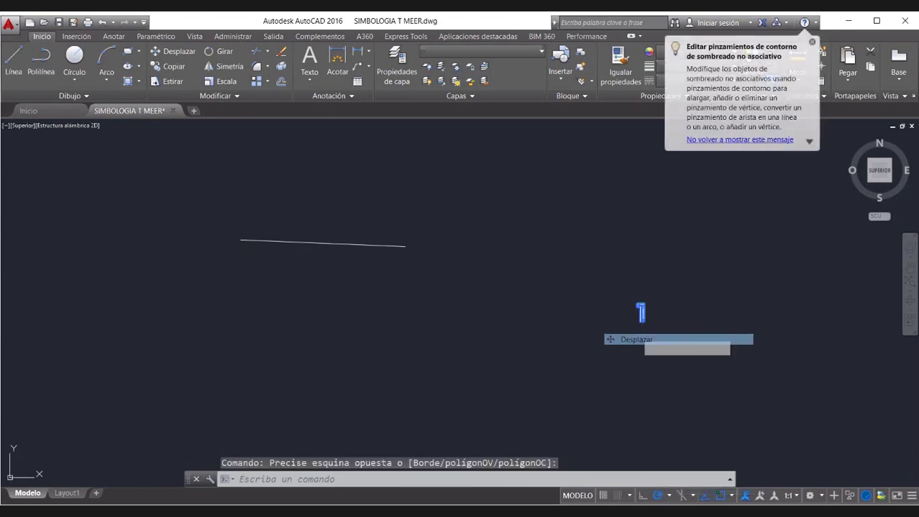
click(635, 318)
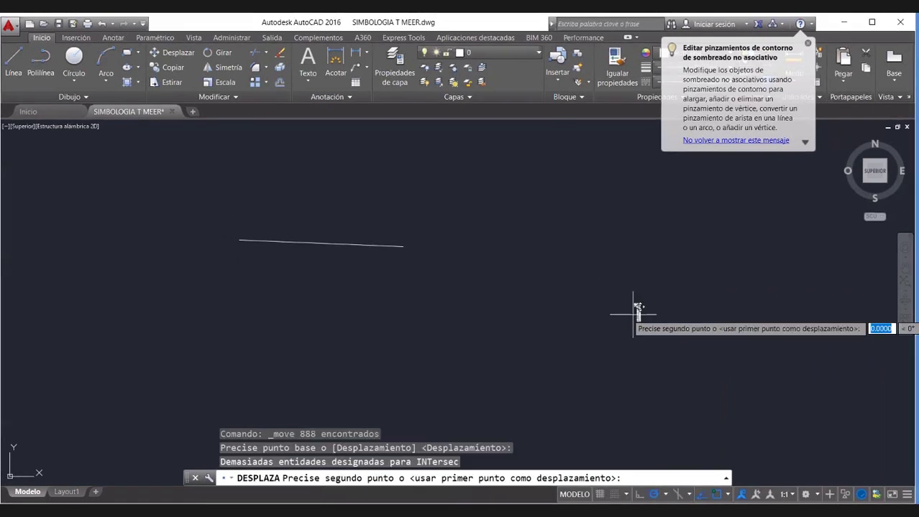
click(255, 193)
Step: Copy the "Poste Hormigón Armado" description text from the smaller SIMBOLOGÍA table
scroll(285, 240, up, 2)
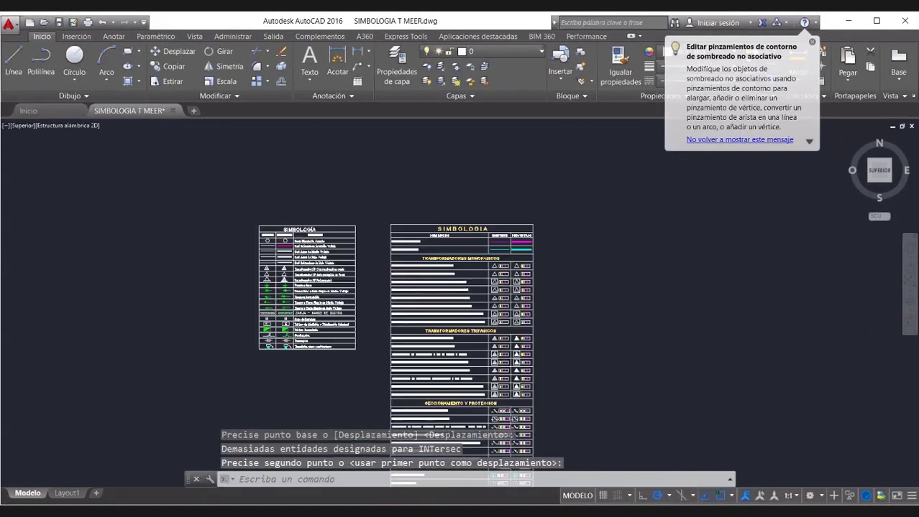
scroll(309, 252, up, 4)
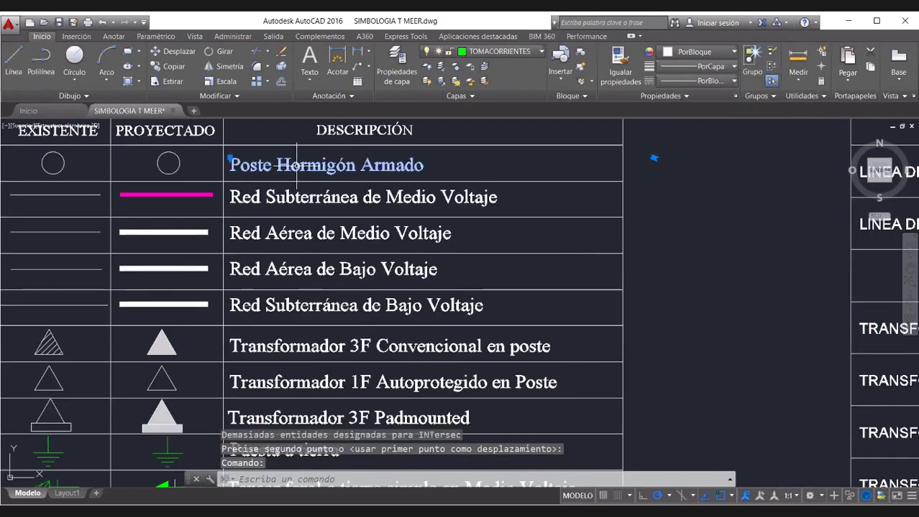
key(ctrl+c)
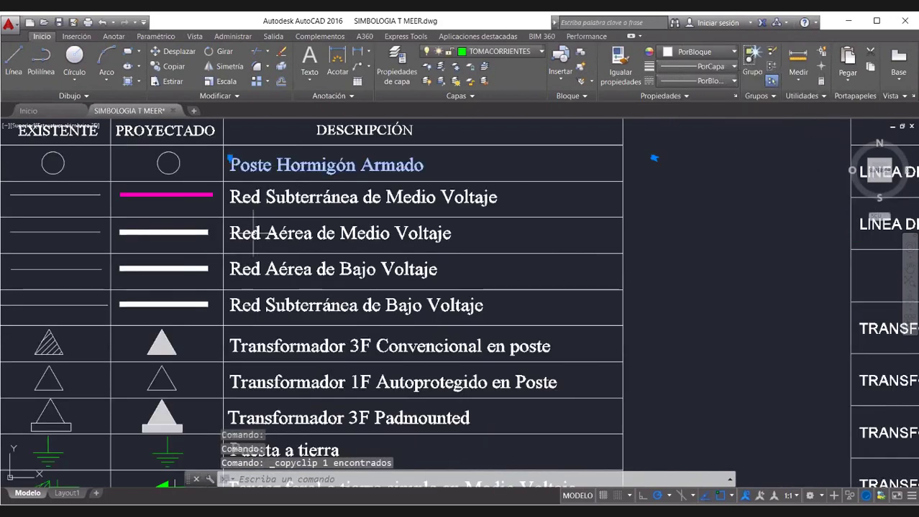
Step: Paste the copied description text just below the pole symbol at the line's starting end
scroll(547, 173, down, 2)
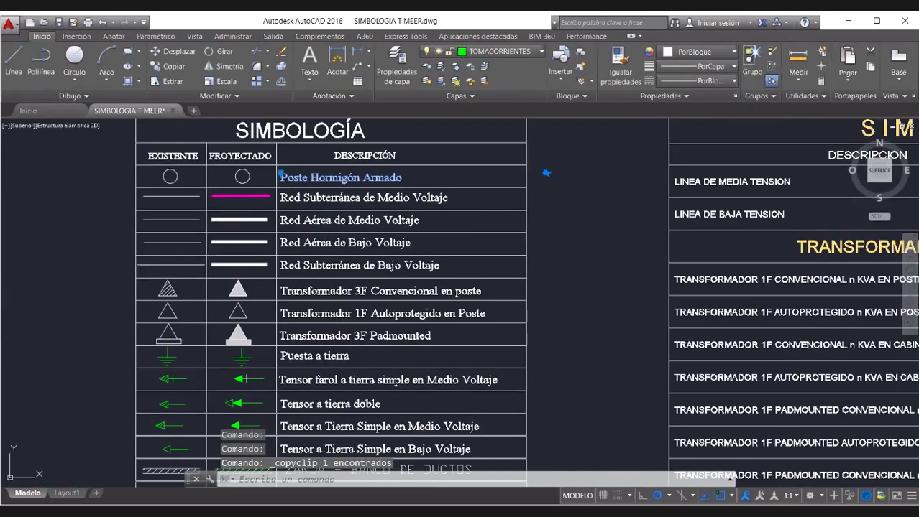
scroll(546, 173, down, 10)
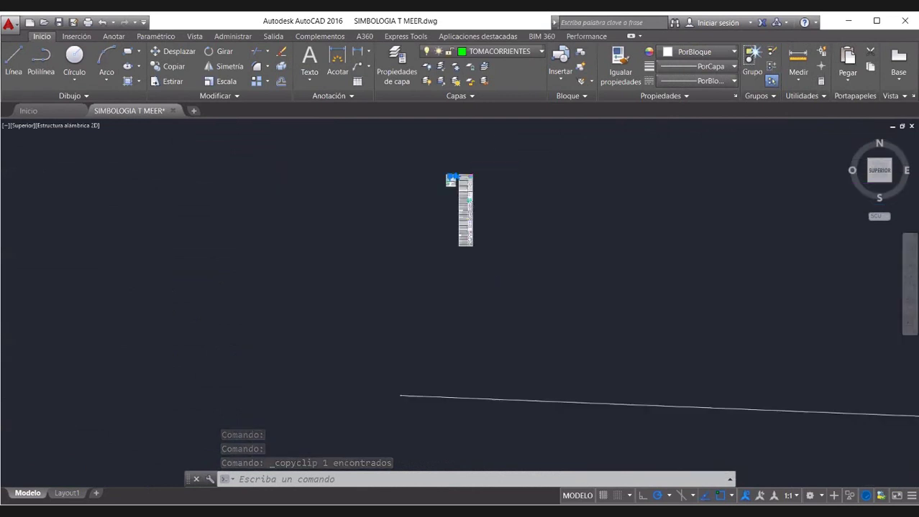
scroll(465, 314, up, 3)
scroll(467, 261, up, 4)
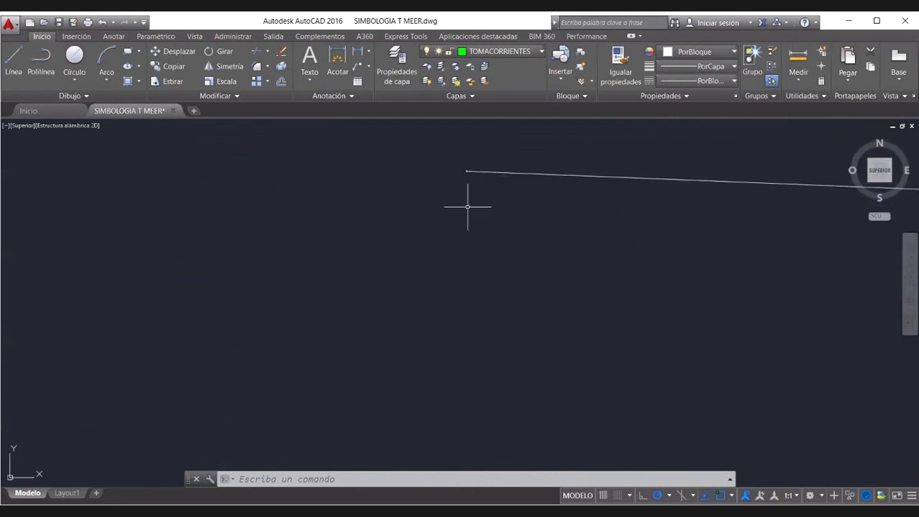
scroll(488, 181, up, 8)
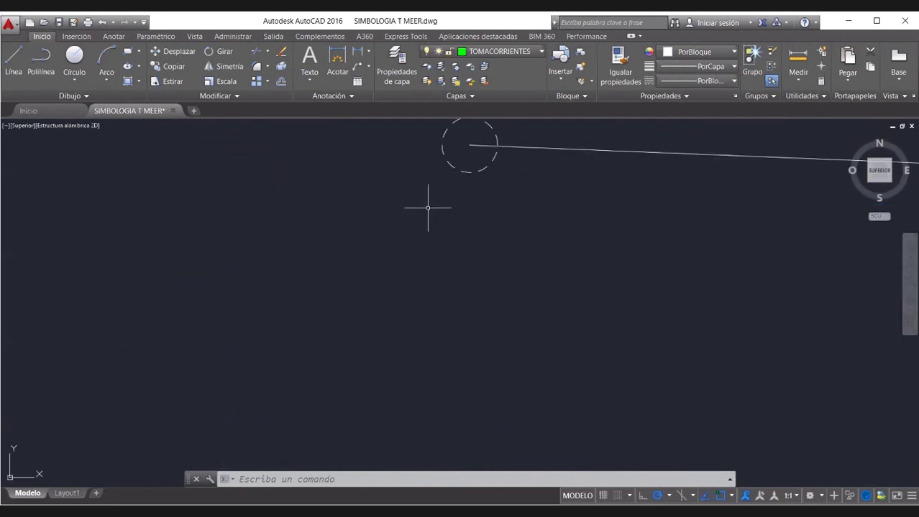
key(ctrl+v)
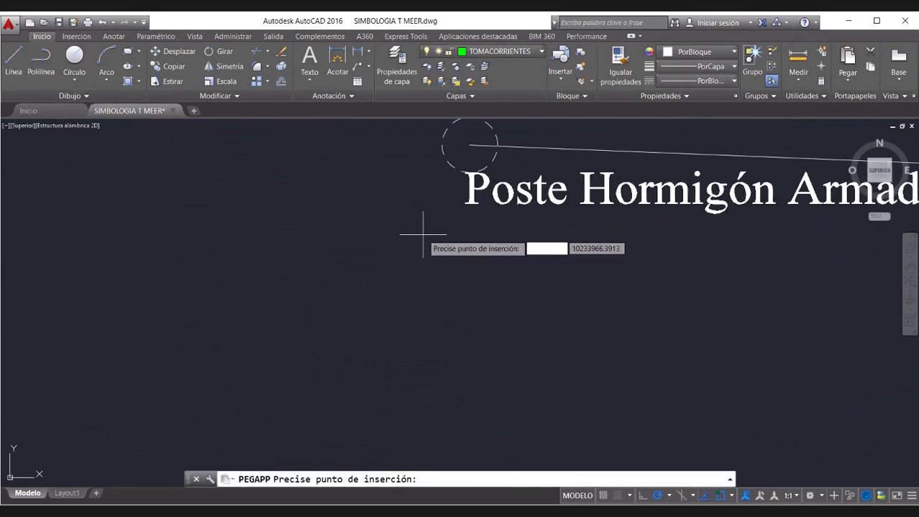
click(424, 231)
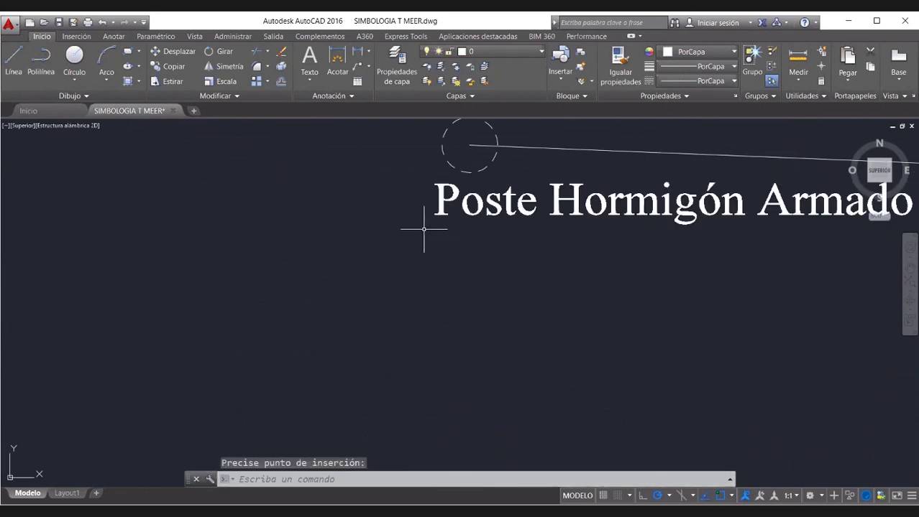
Step: Replace the pasted text below the pole symbol with the structure code's first field, "PO"
click(466, 195)
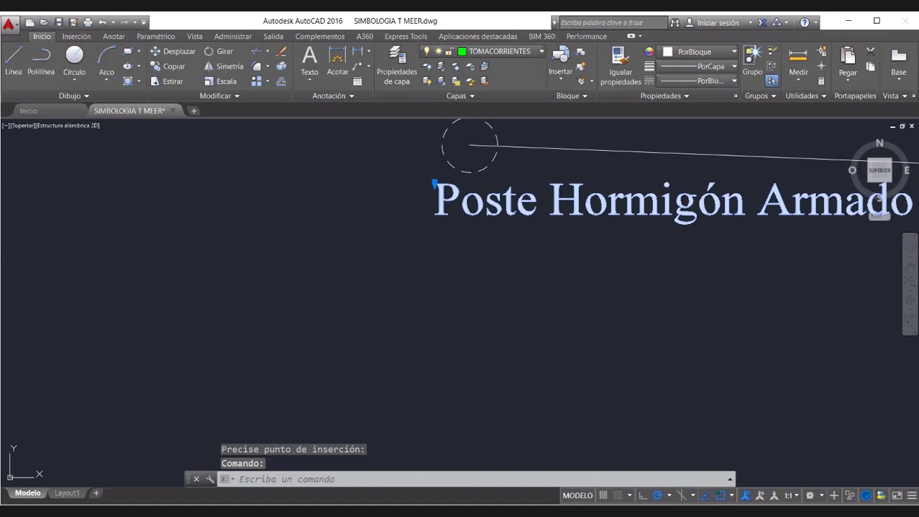
double_click(471, 216)
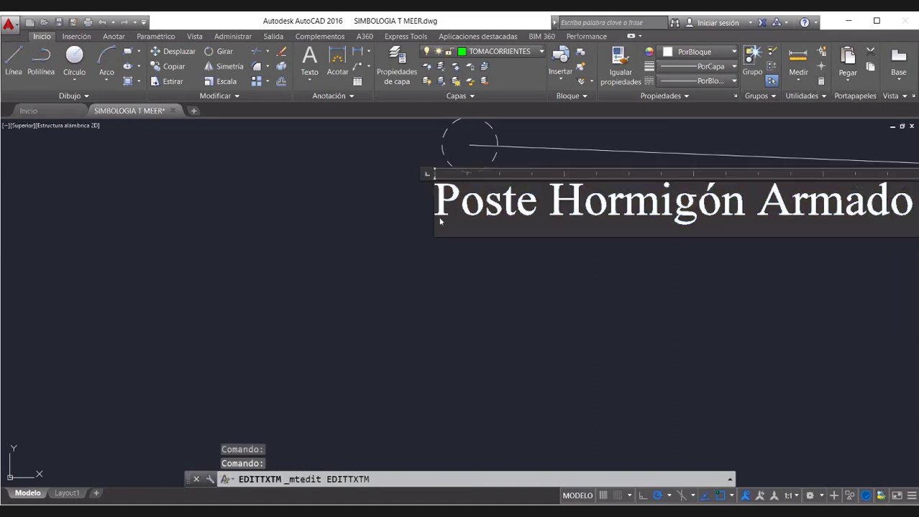
key(ctrl+a)
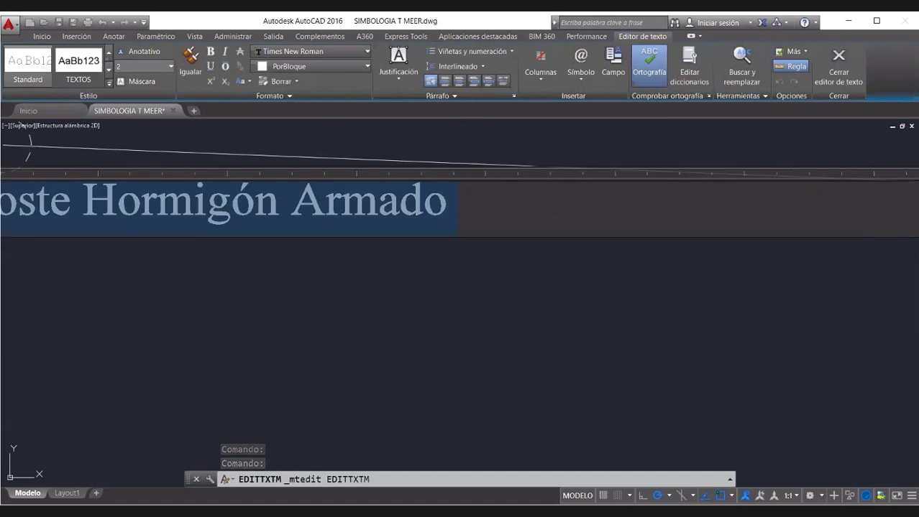
key(BackSpace)
text(P)
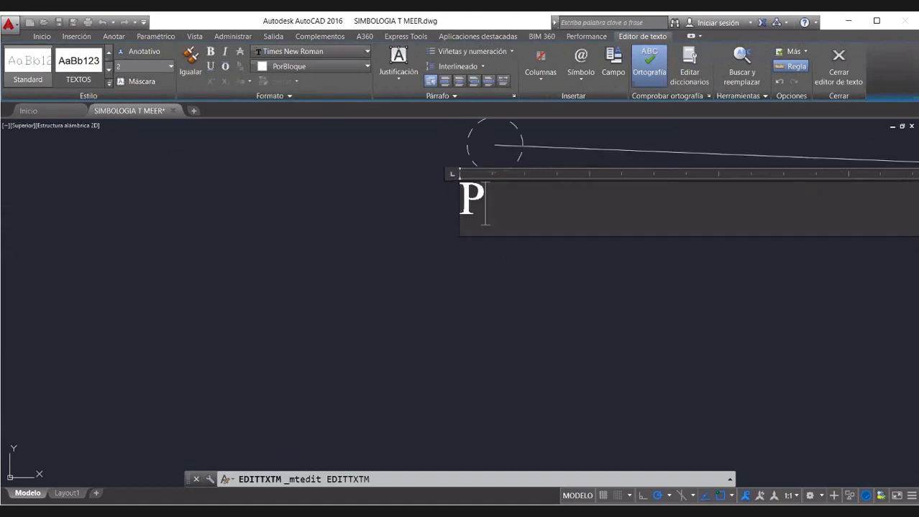
text(O)
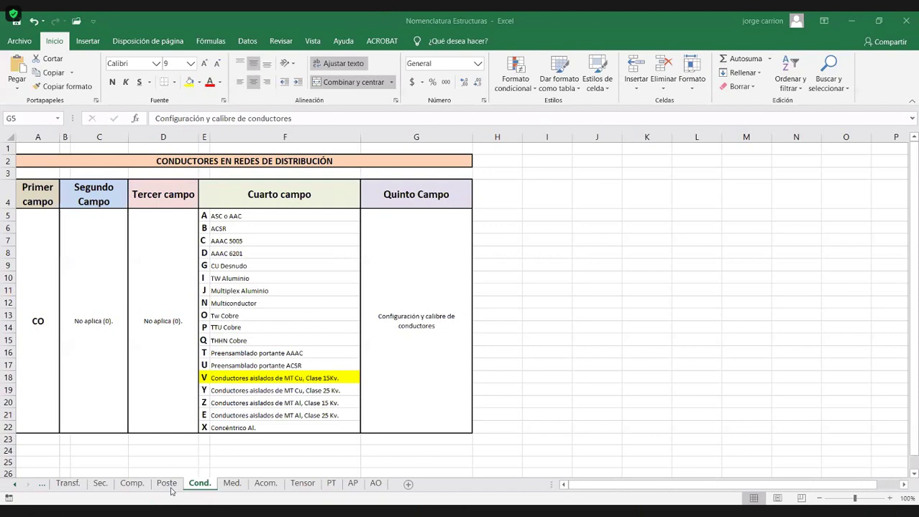
Step: Consult the Poste sheet of the Excel workbook Nomenclatura Estructuras and complete the pole label in AutoCAD as "PO00HR11_500"
click(165, 483)
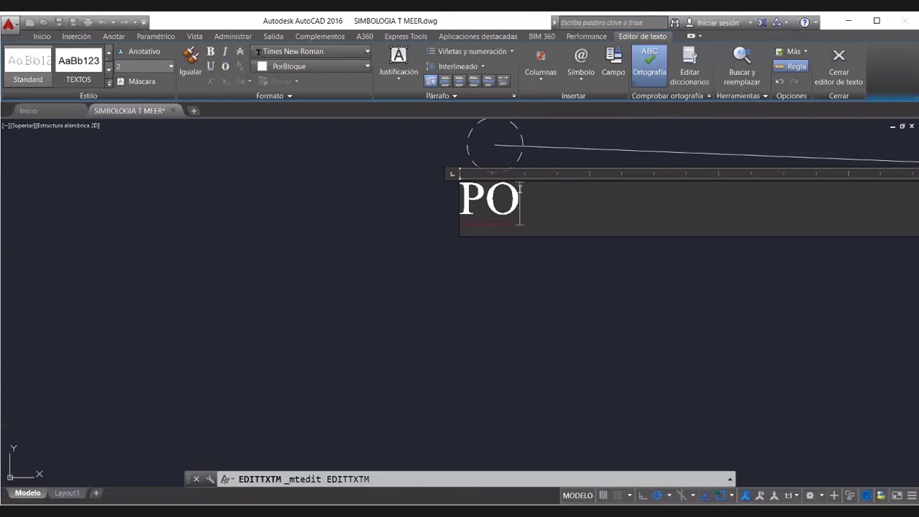
text(00HR)
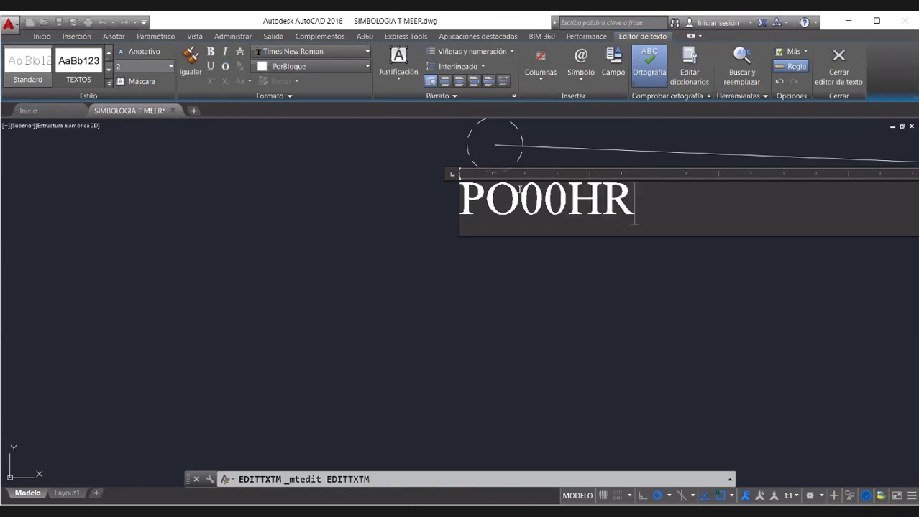
text(11)
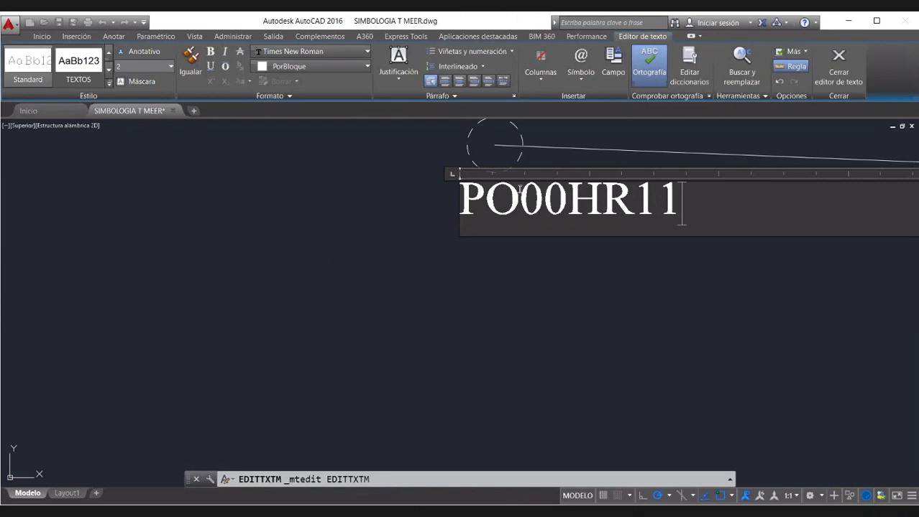
text(_500)
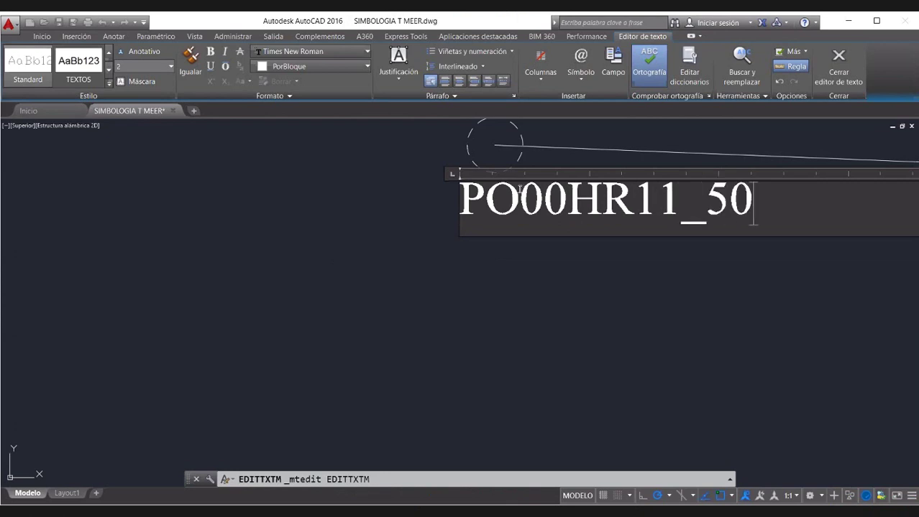
click(637, 283)
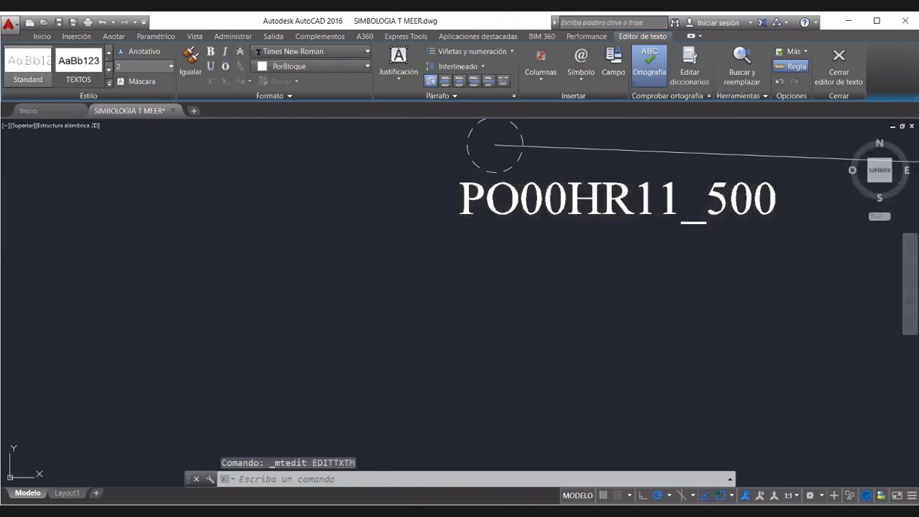
Step: Duplicate the "PO00HR11_500" label directly below the original and select the copy
scroll(460, 235, down, 4)
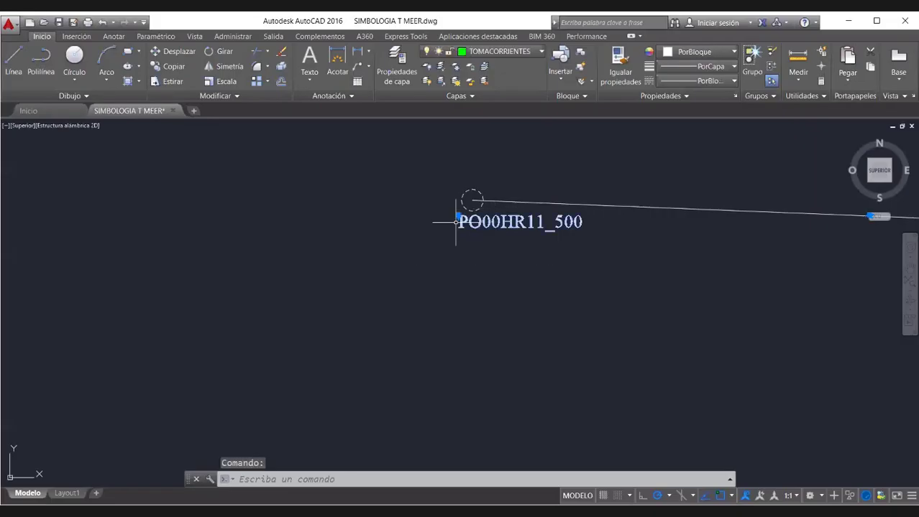
key(ctrl+c)
key(ctrl+v)
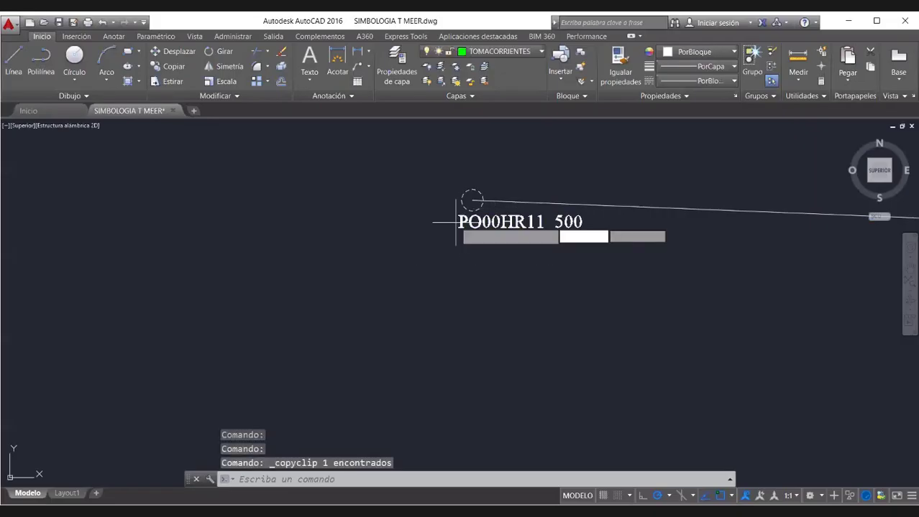
click(455, 258)
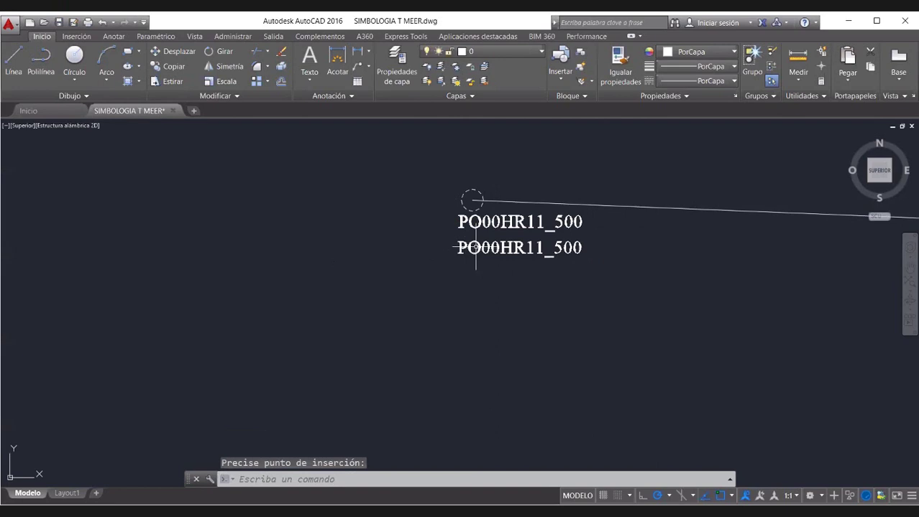
click(457, 247)
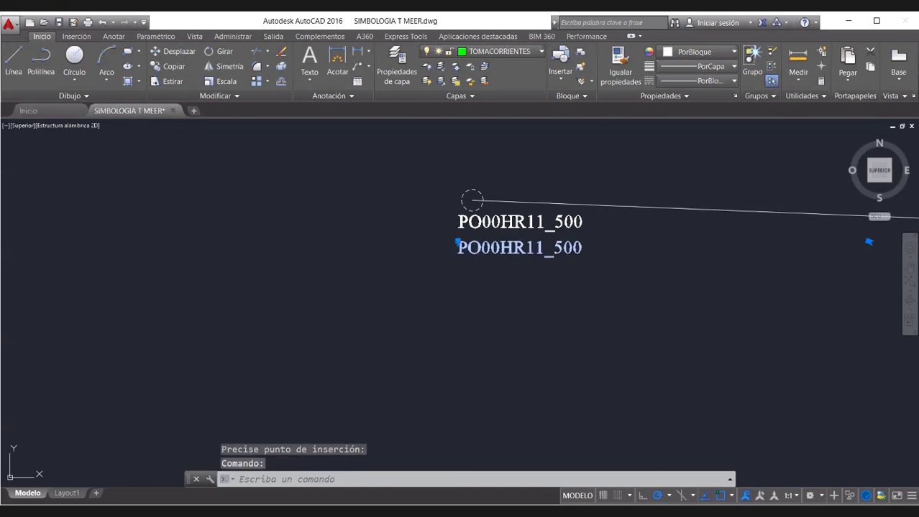
Step: Replace the duplicated label's text below the pole label with the structure code "EST-3CAT+ESD-4EPe"
double_click(618, 251)
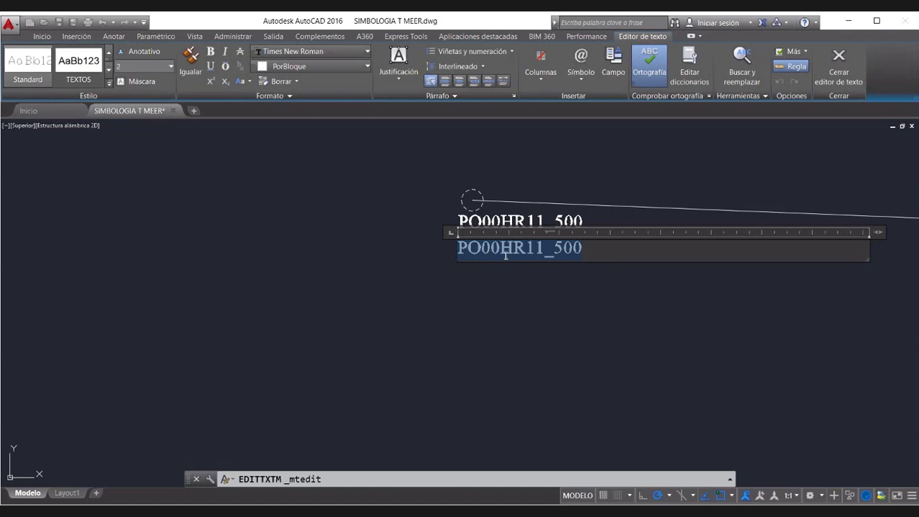
text(EST-)
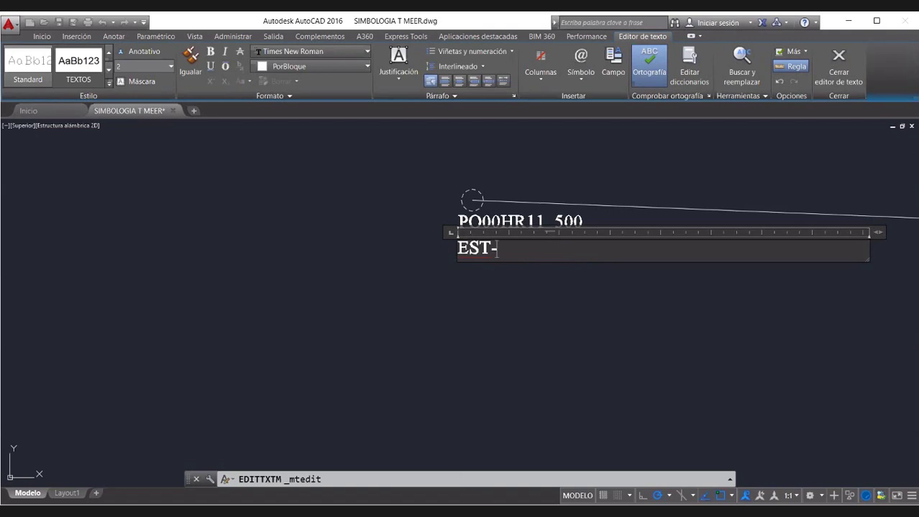
text(3)
text(CAT)
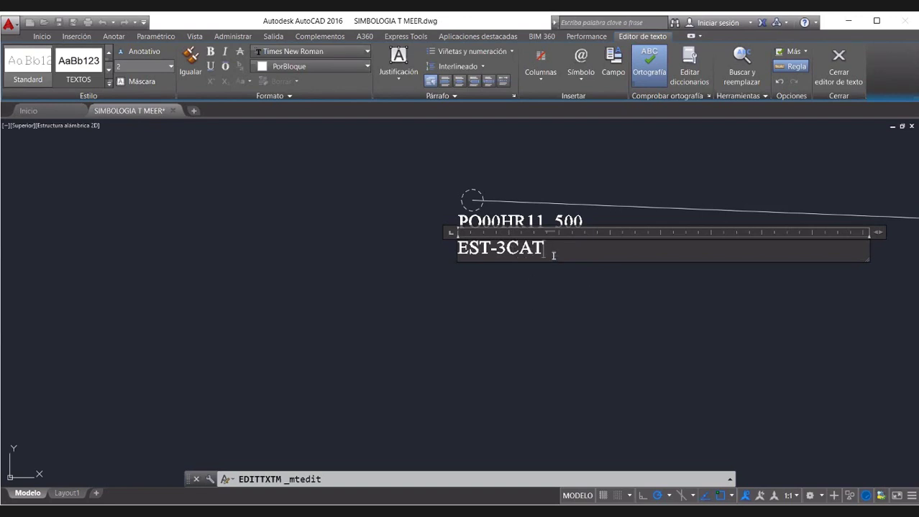
text(+ES)
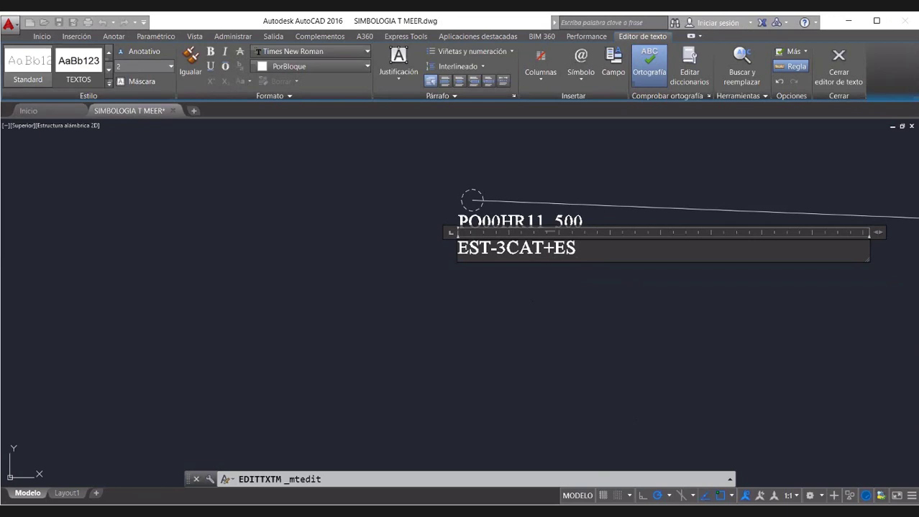
text(D)
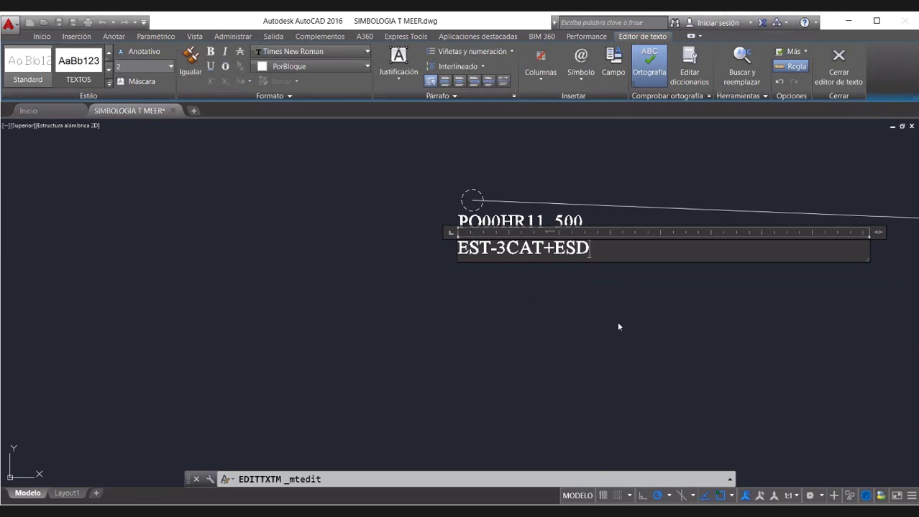
text(-4EP)
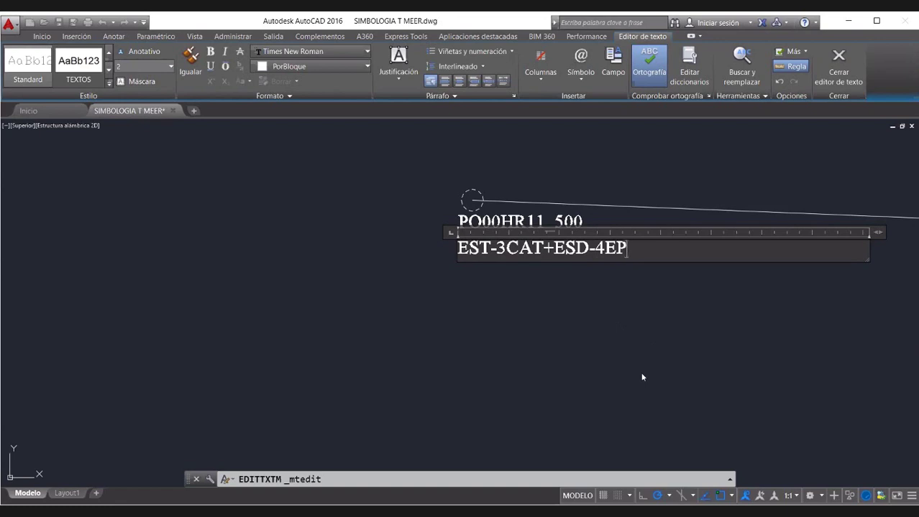
text(e)
click(621, 359)
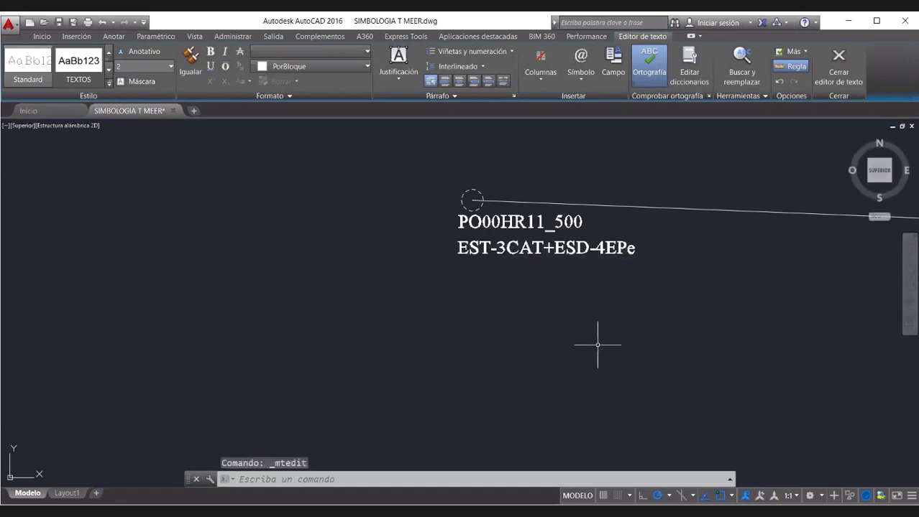
Step: Append the suffix "e" to the pole label directly below the pole symbol, making it "PO00HR11_500e"
click(593, 203)
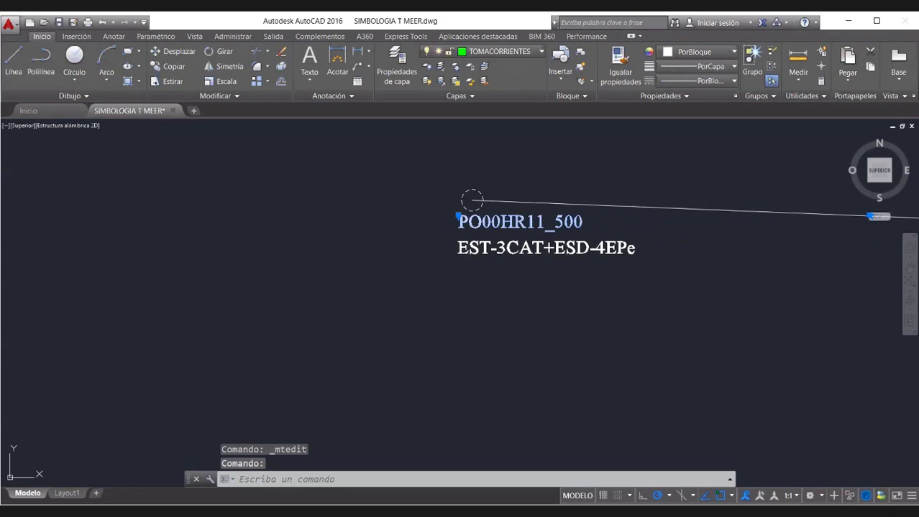
double_click(581, 220)
text(e)
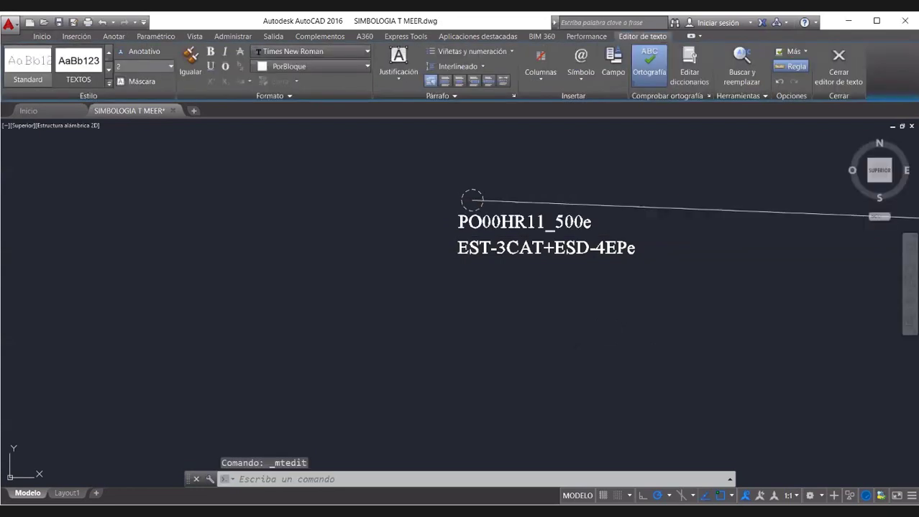
click(488, 285)
Step: Copy the existing-type Seccionador and Puesta a tierra symbols together from the Simbología legend table to the clipboard
scroll(350, 211, down, 2)
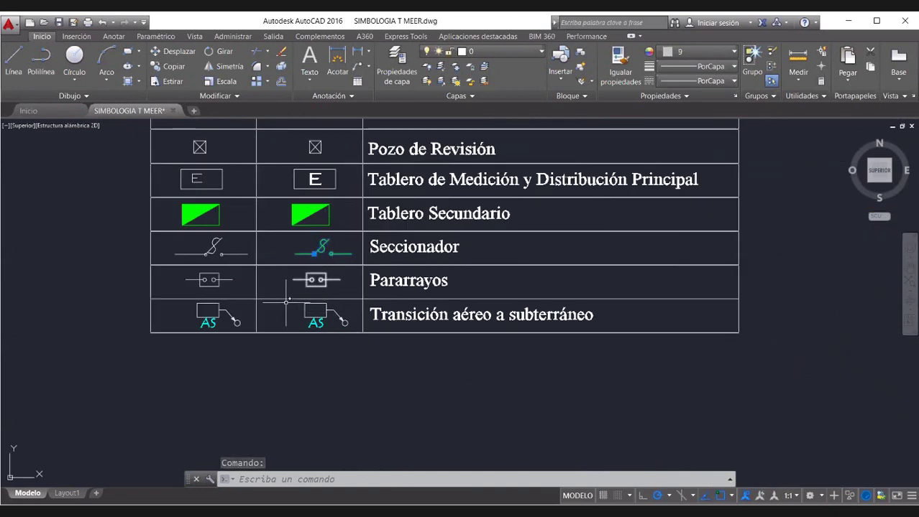
key(Escape)
click(216, 255)
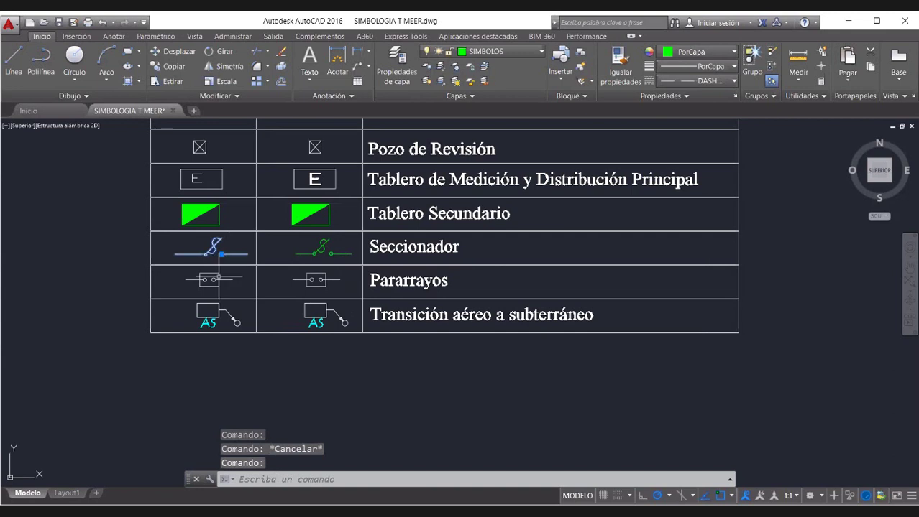
scroll(222, 331, down, 2)
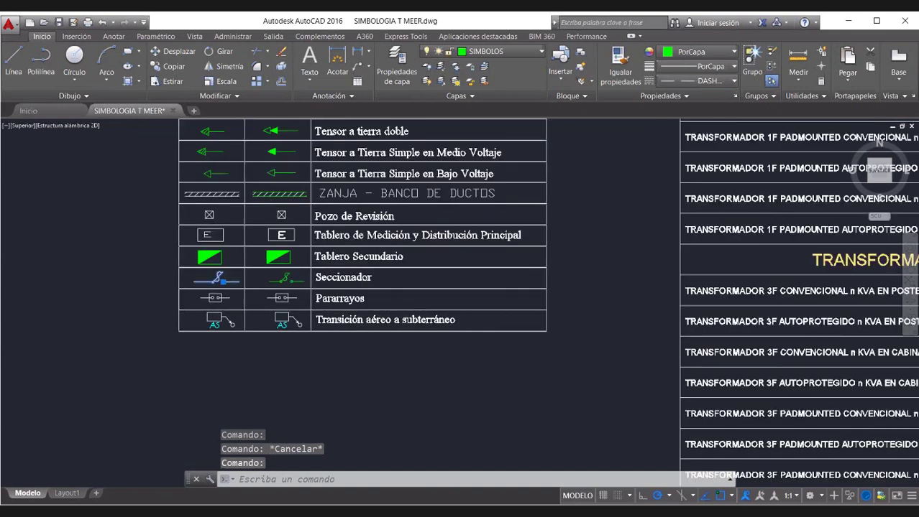
scroll(240, 350, down, 3)
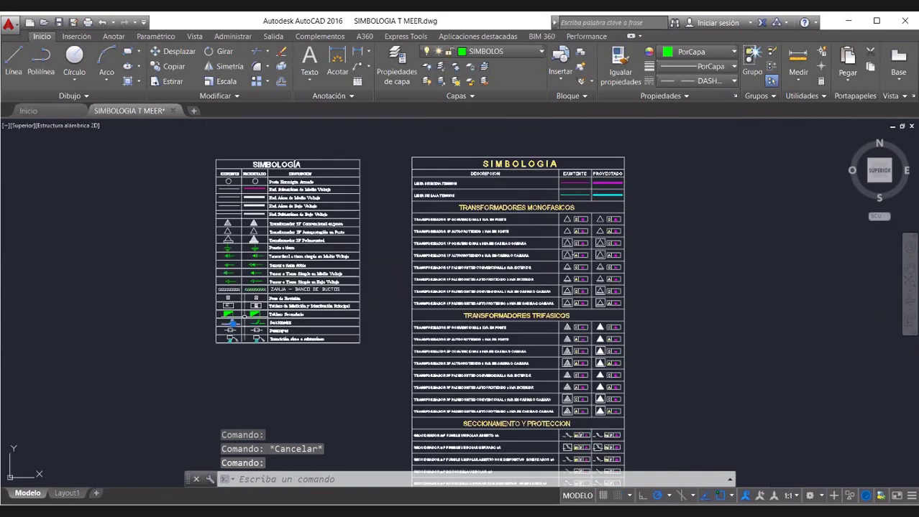
scroll(242, 289, up, 2)
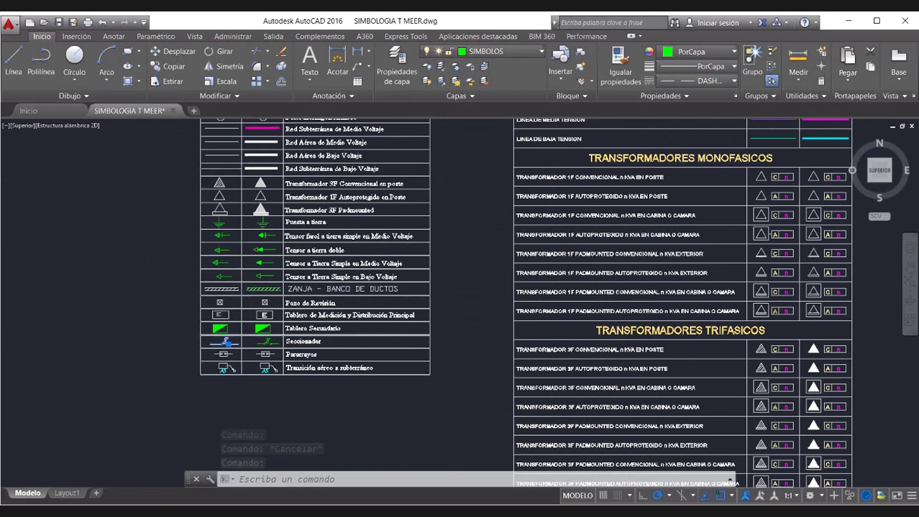
scroll(194, 290, down, 2)
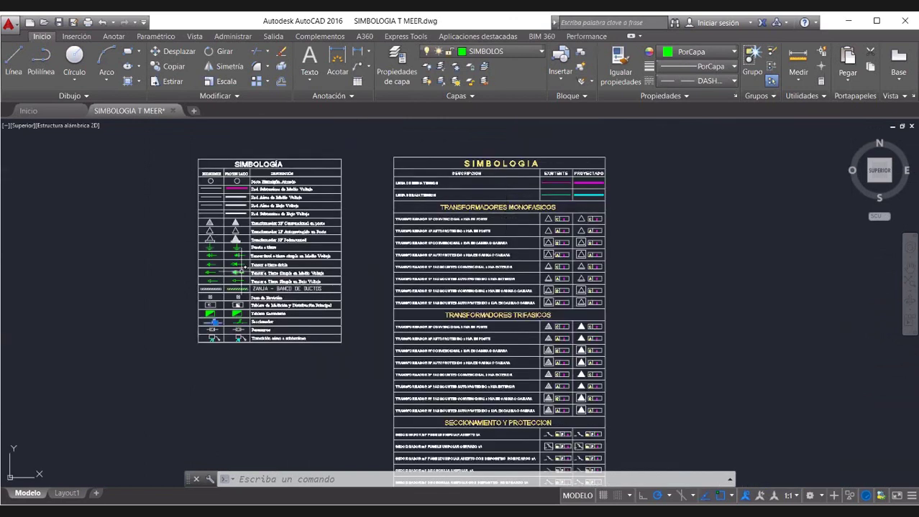
scroll(229, 266, up, 2)
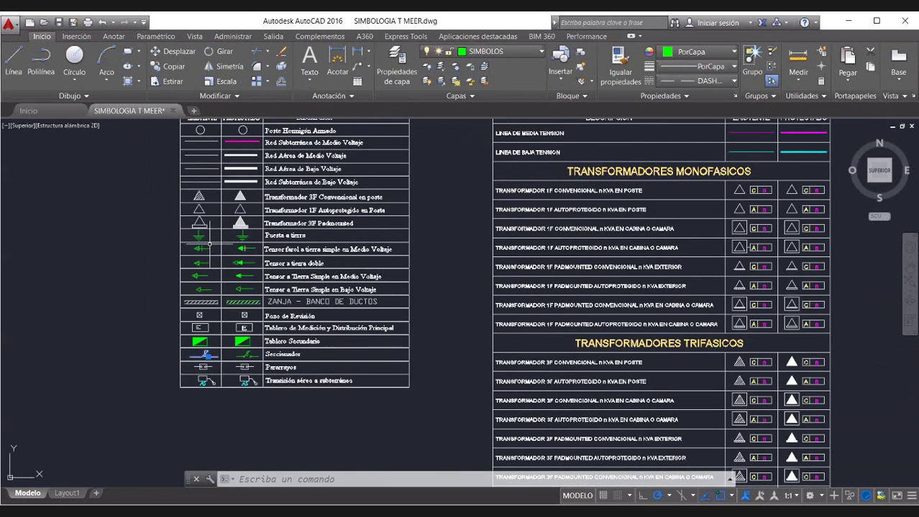
key(Escape)
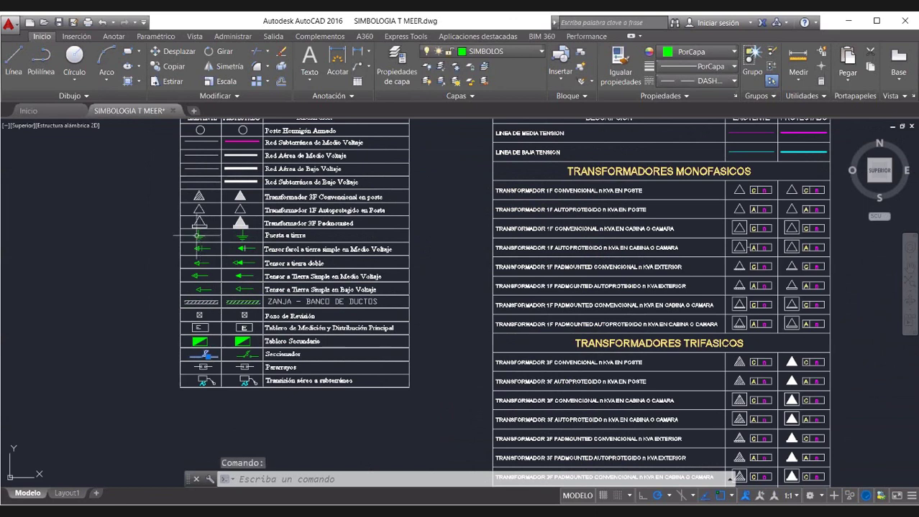
key(Escape)
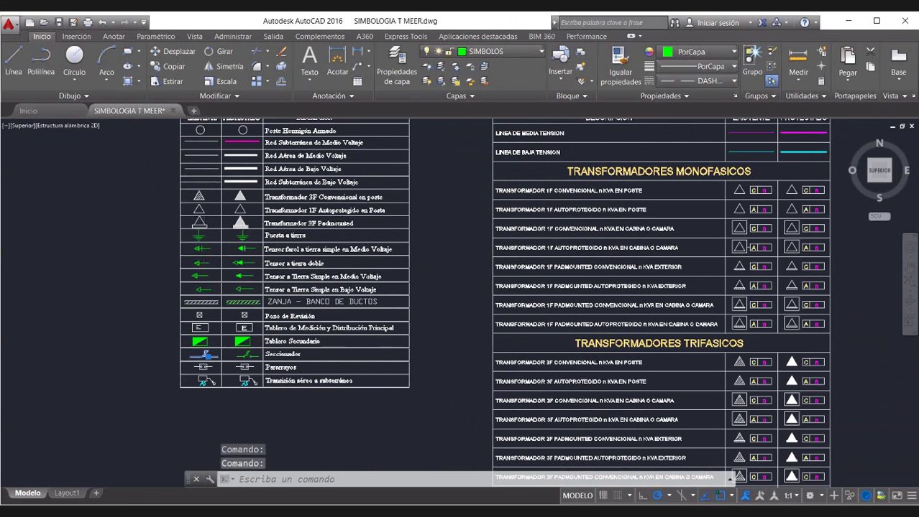
scroll(204, 237, up, 3)
key(Escape)
click(188, 227)
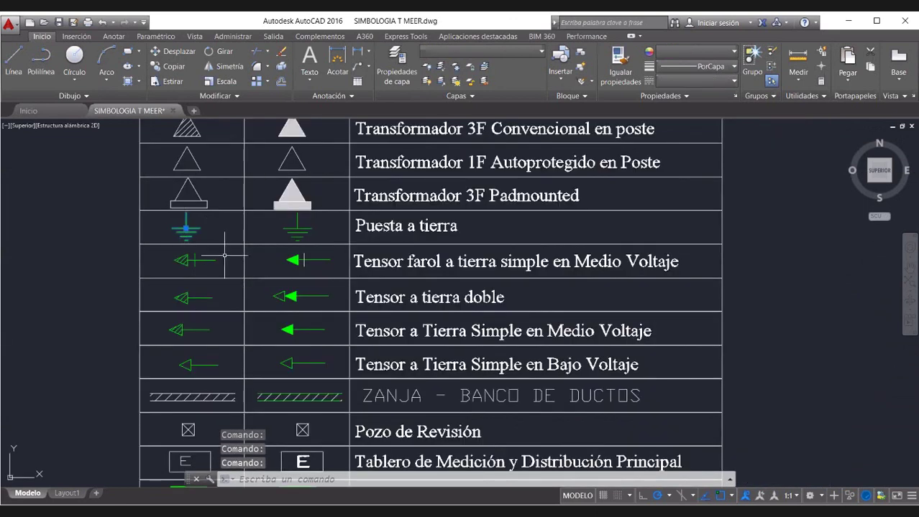
key(ctrl+c)
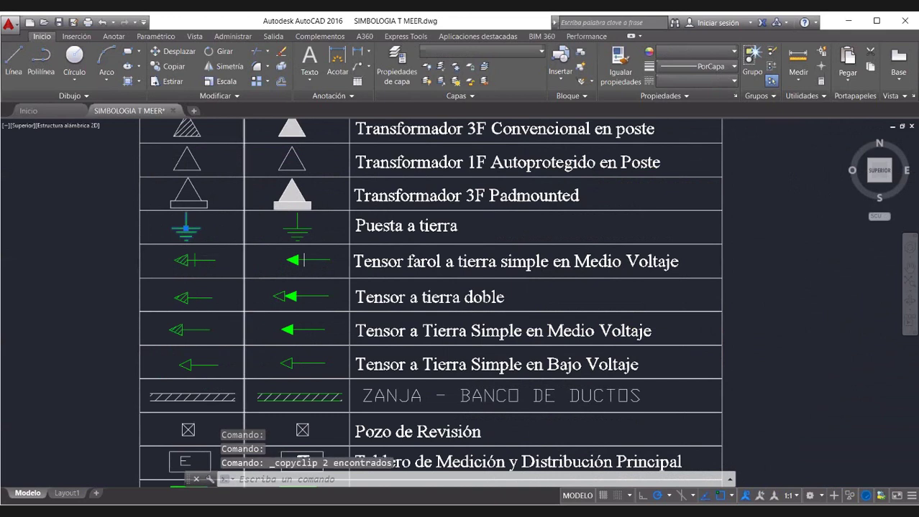
Step: Paste the copied disconnector and grounding symbols so that the disconnector lies just left of the labelled pole
scroll(249, 314, down, 2)
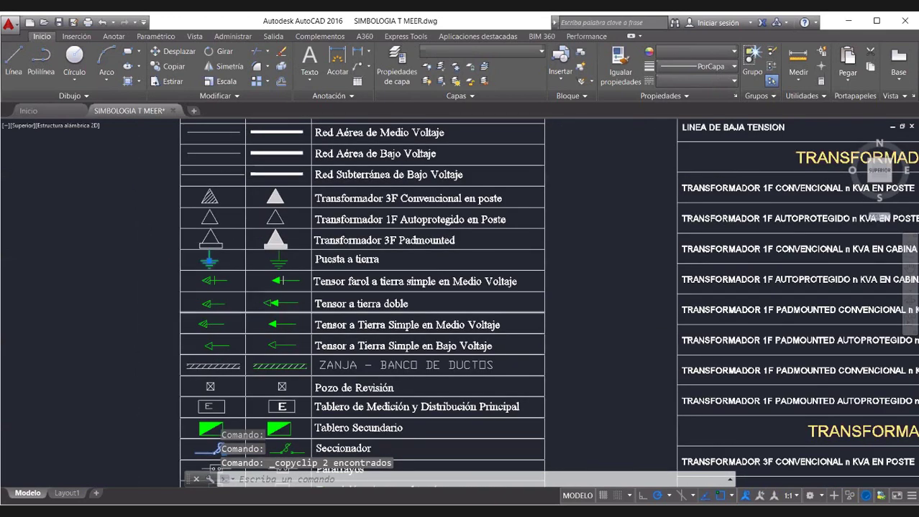
scroll(249, 314, down, 4)
scroll(398, 236, up, 8)
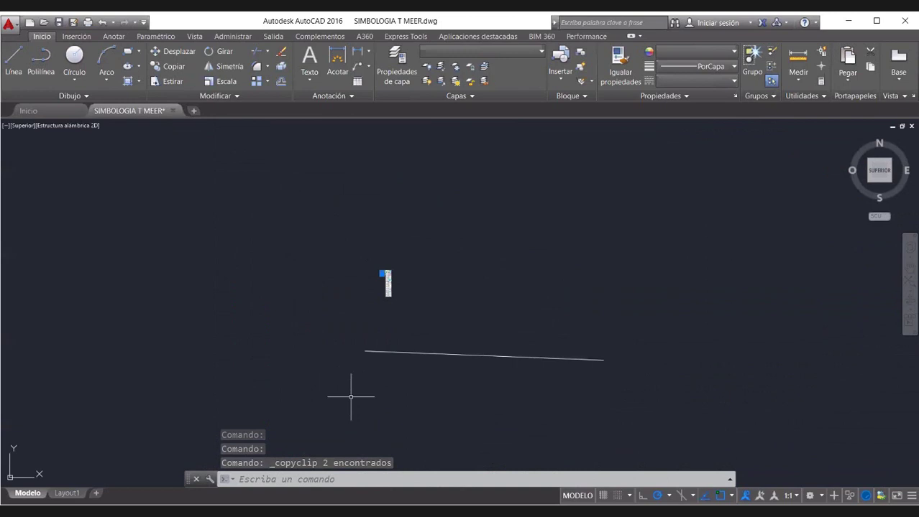
scroll(346, 388, up, 3)
scroll(287, 379, up, 5)
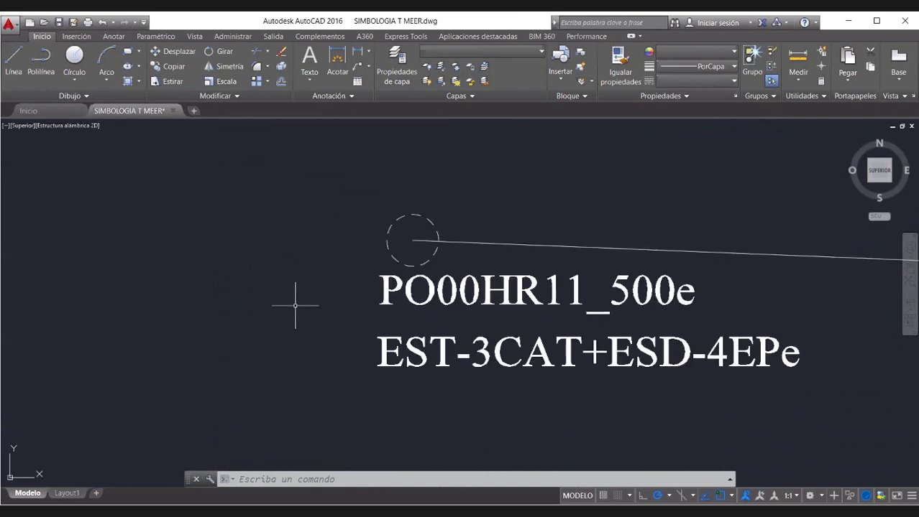
key(ctrl+v)
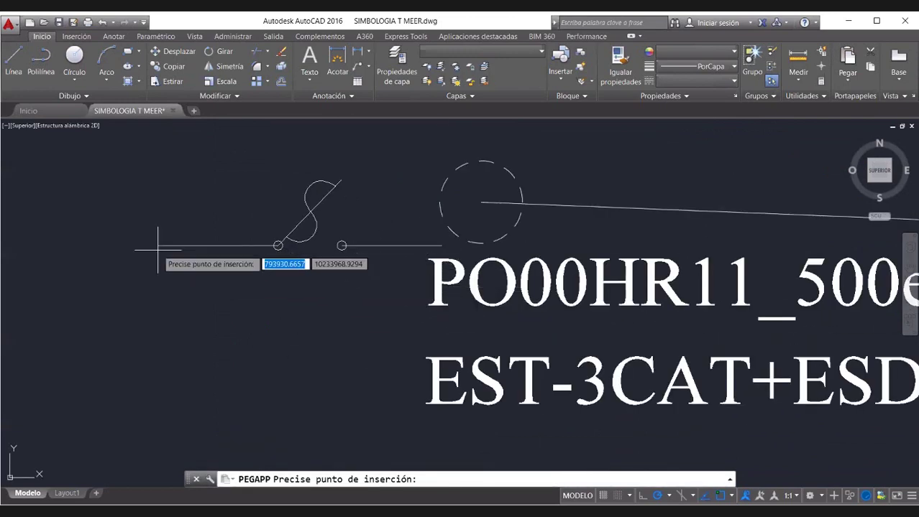
scroll(378, 301, down, 8)
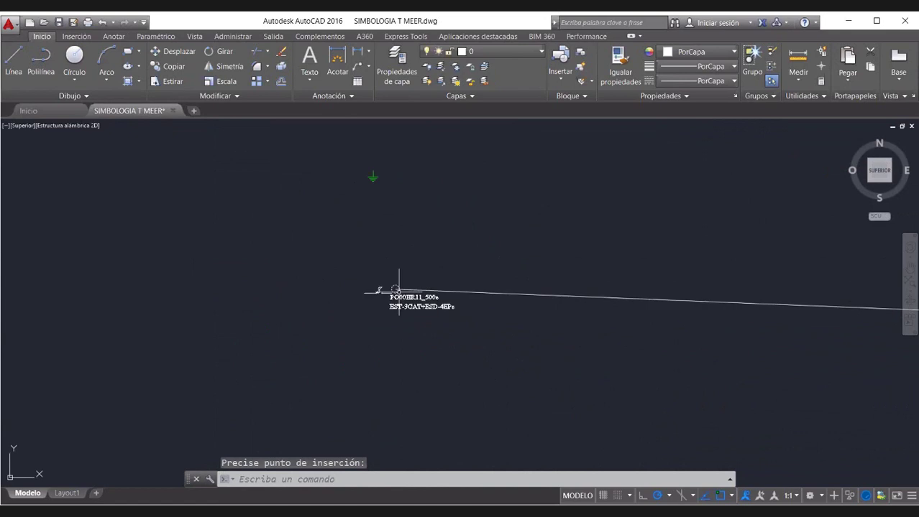
Step: Start moving the pasted grounding symbol located above the pole
scroll(394, 255, up, 6)
double_click(389, 232)
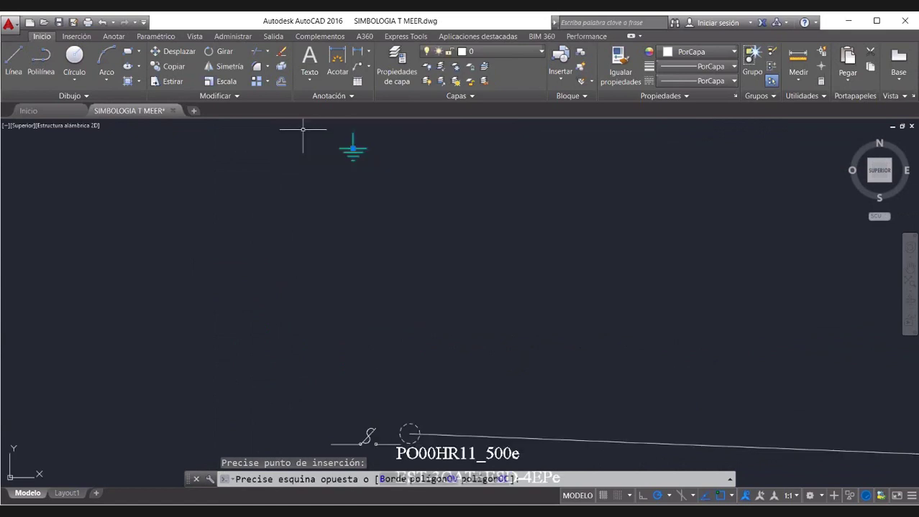
right_click(352, 243)
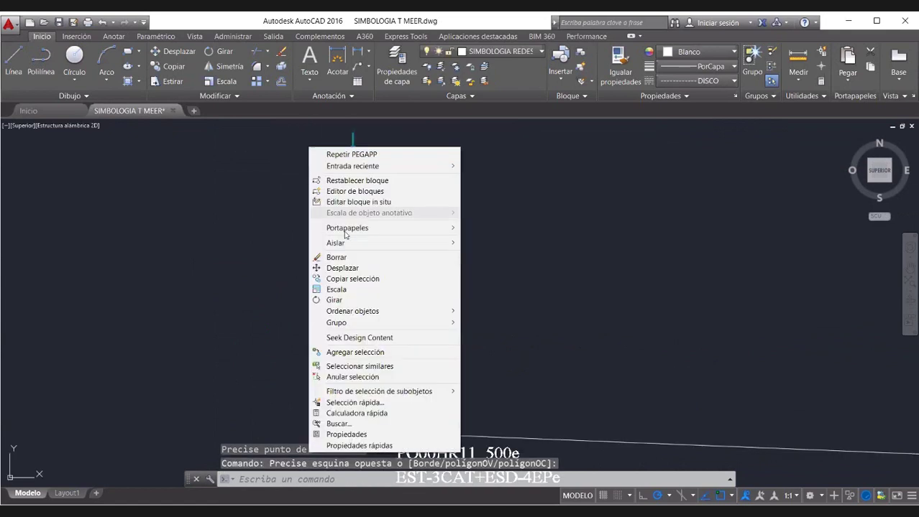
click(342, 267)
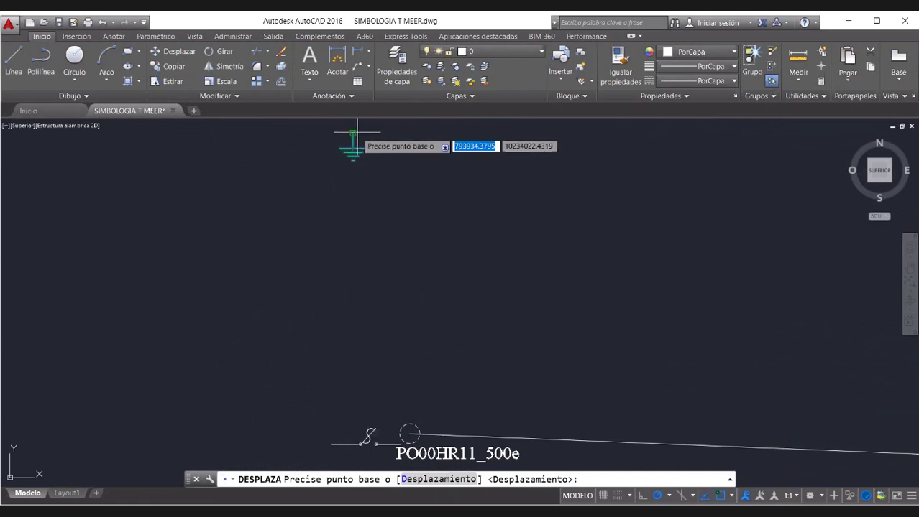